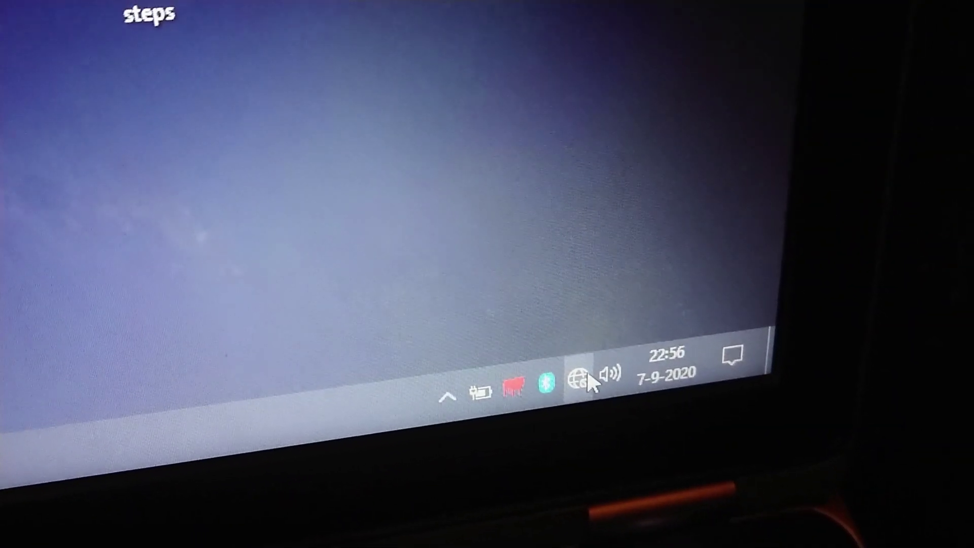
Step: Open the system-tray network flyout to list Wi-Fi networks such as DISCOCISCO
{"action": "left_click", "coordinate": [586, 388]}
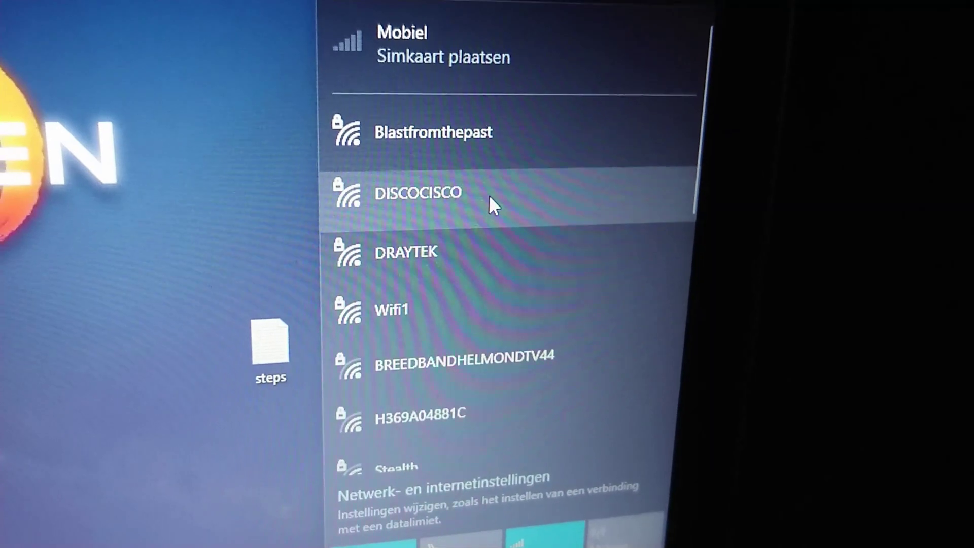
Step: Select DISCOCISCO, choose Verbinding maken, and enter the network security key
{"action": "left_click", "coordinate": [487, 196]}
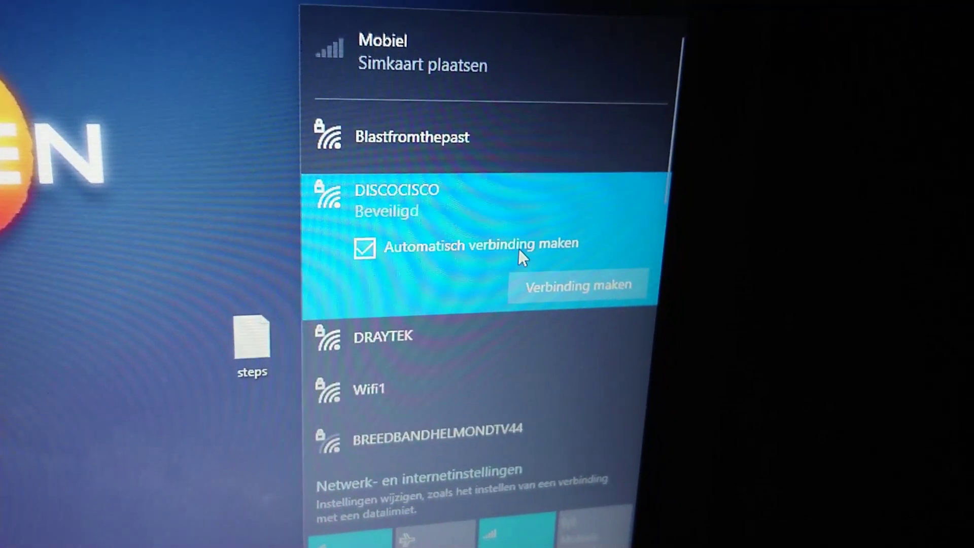
{"action": "left_click", "coordinate": [542, 279]}
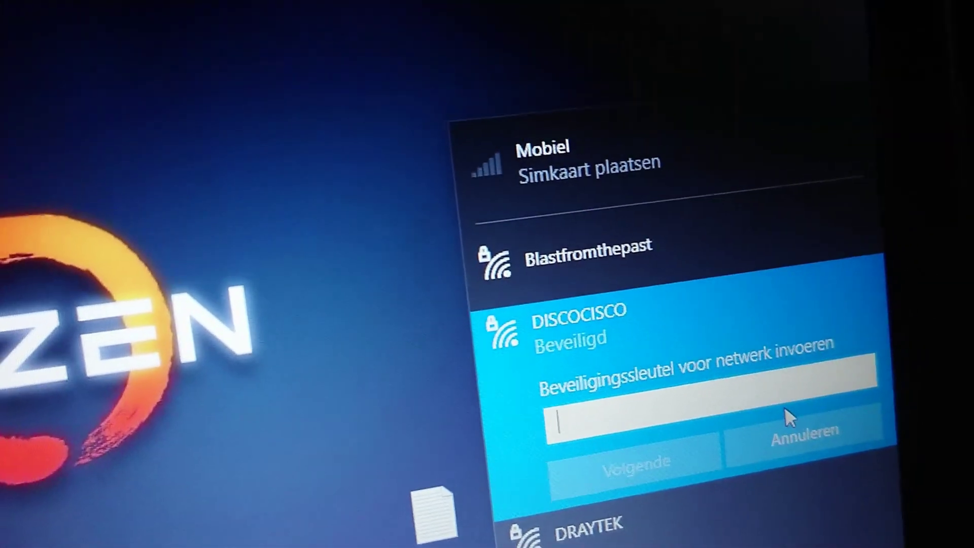
{"action": "type", "text": "•••"}
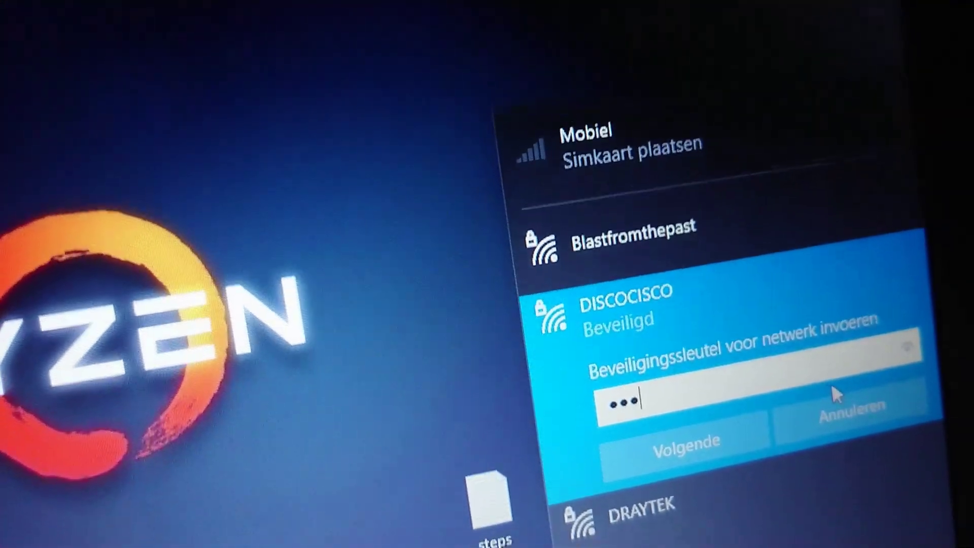
{"action": "type", "text": "•••••"}
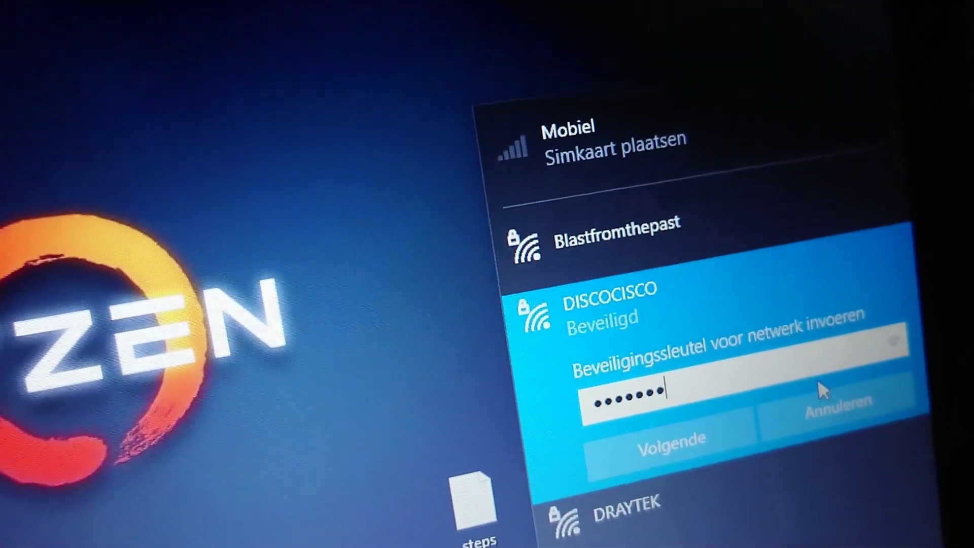
{"action": "type", "text": "•"}
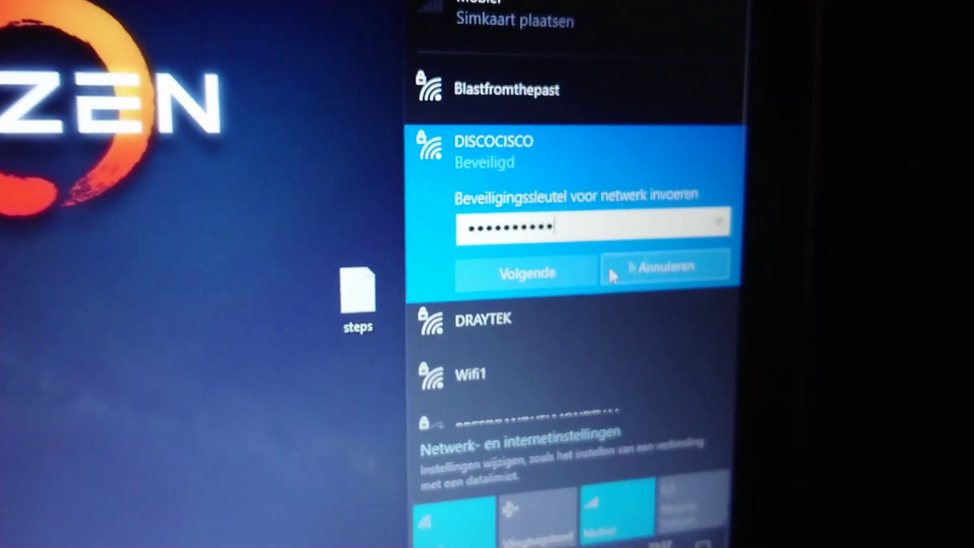
Step: Submit the security key and answer Ja to make the PC discoverable on DISCOCISCO
{"action": "left_click", "coordinate": [571, 256]}
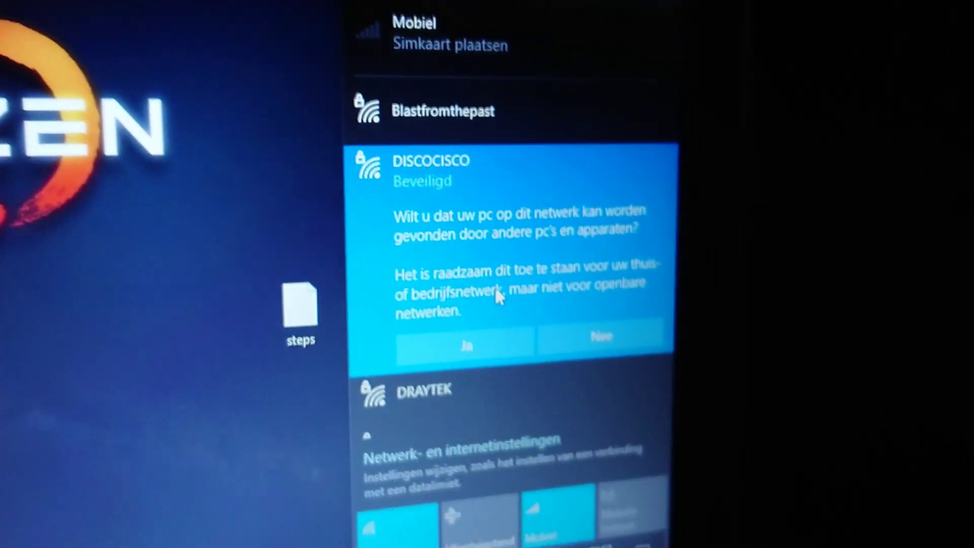
{"action": "left_click", "coordinate": [466, 319]}
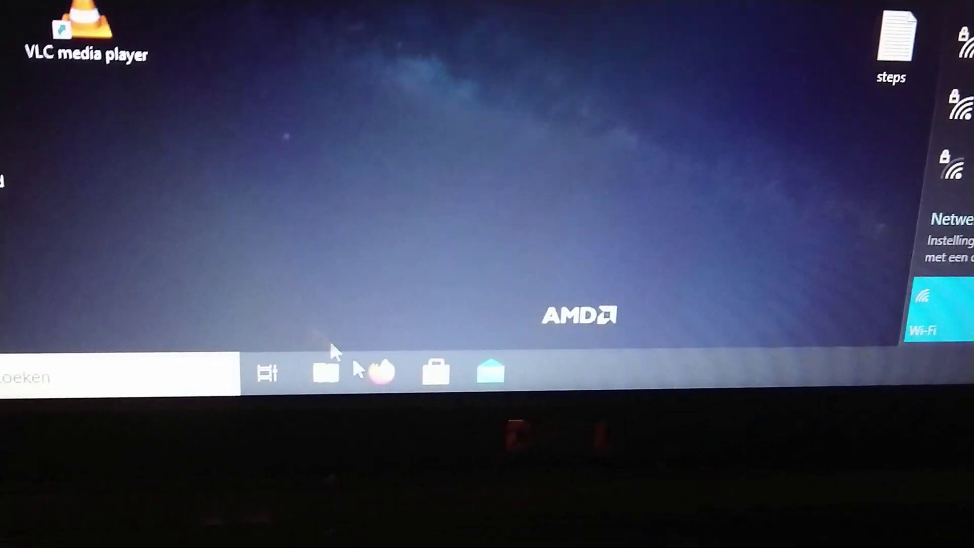
Step: Launch Firefox to a new tab and decline the CHIPDRIVE MyKey extension
{"action": "left_click", "coordinate": [382, 372]}
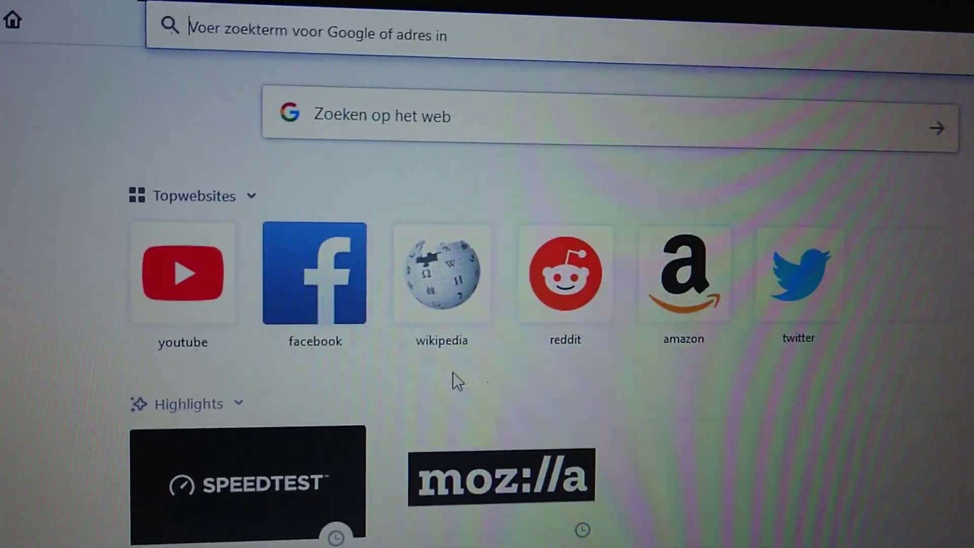
{"action": "left_click", "coordinate": [384, 43]}
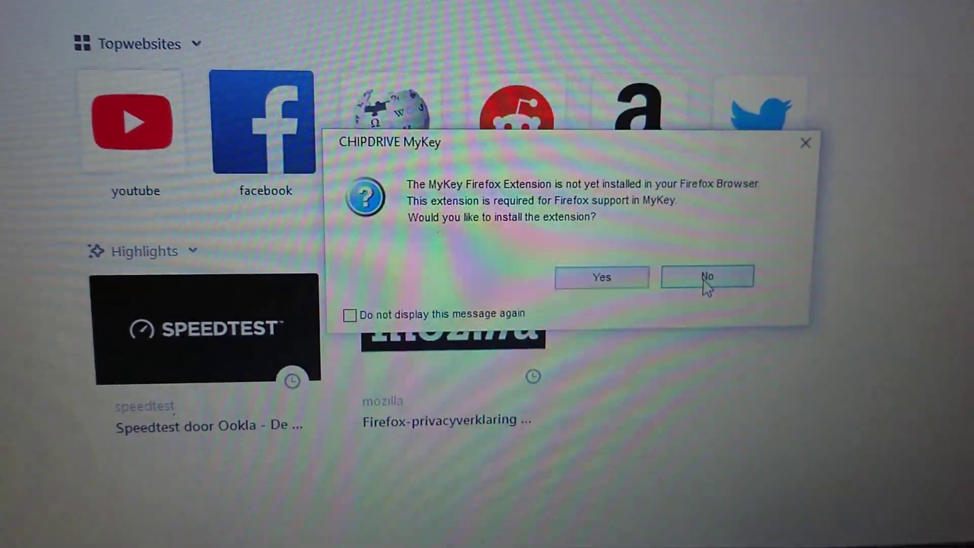
{"action": "left_click", "coordinate": [700, 265]}
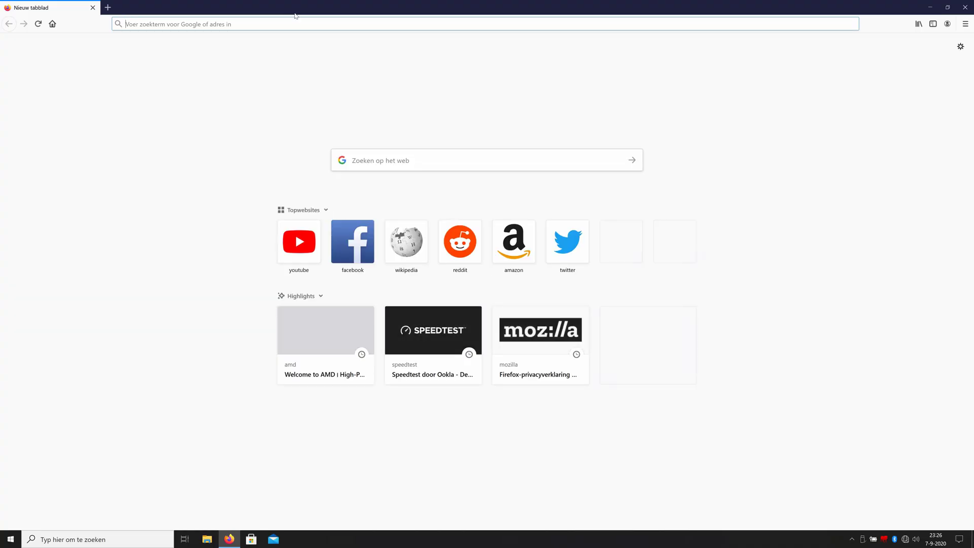
Step: Reach Google by entering 'googel' with Ctrl+Enter and dismiss the suggestions notice
{"action": "left_click", "coordinate": [304, 18]}
{"action": "type", "text": "googel"}
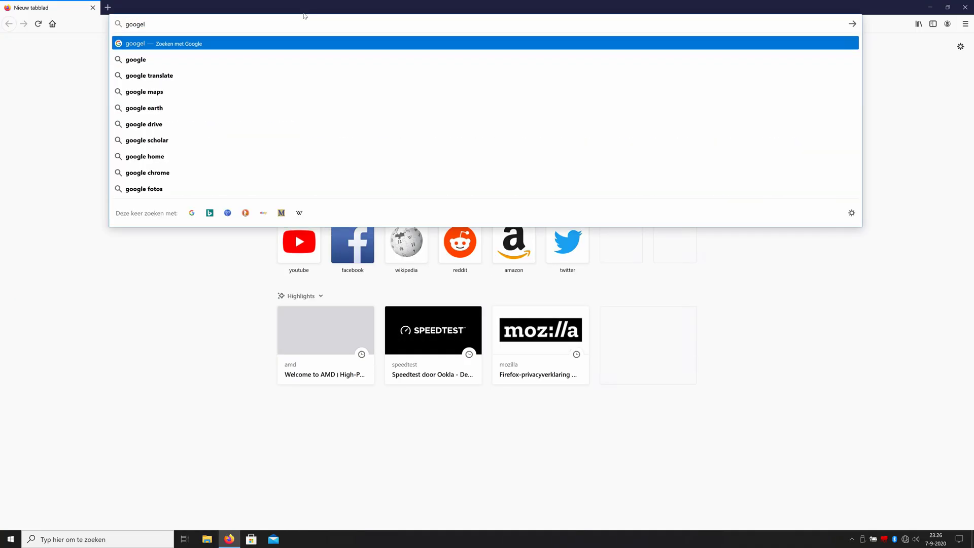
{"action": "key", "text": "ctrl+Return"}
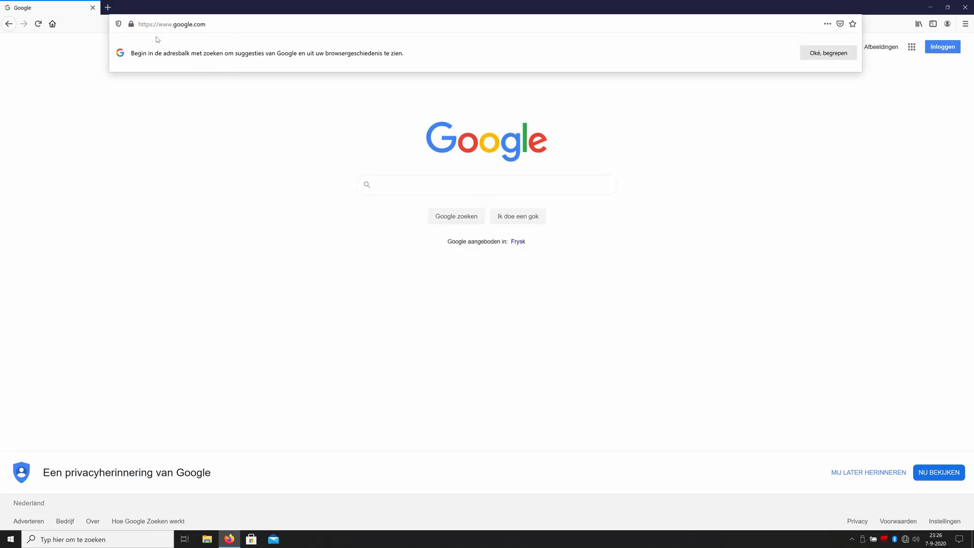
{"action": "left_click", "coordinate": [304, 71]}
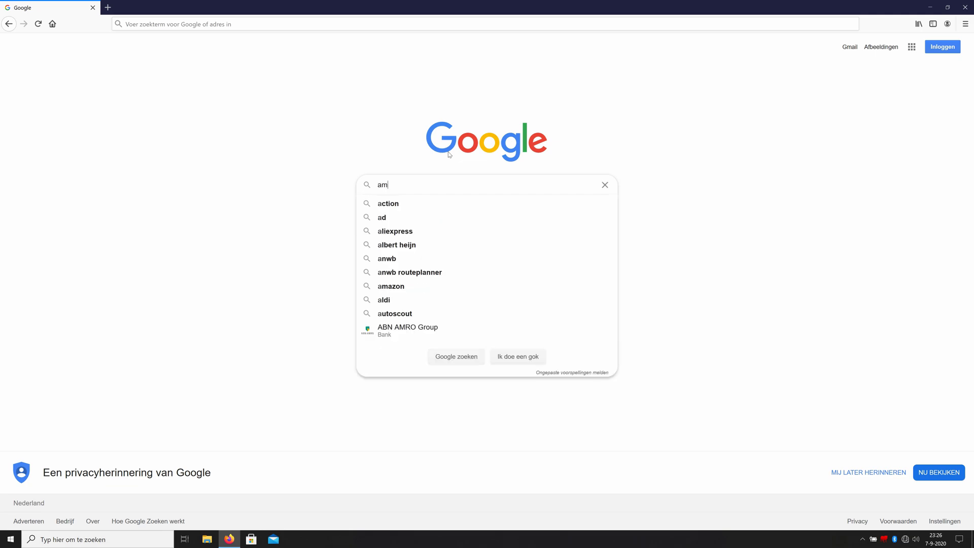
Step: Search Google for amd, browse the AMD website, then close Firefox
{"action": "key", "text": "Return"}
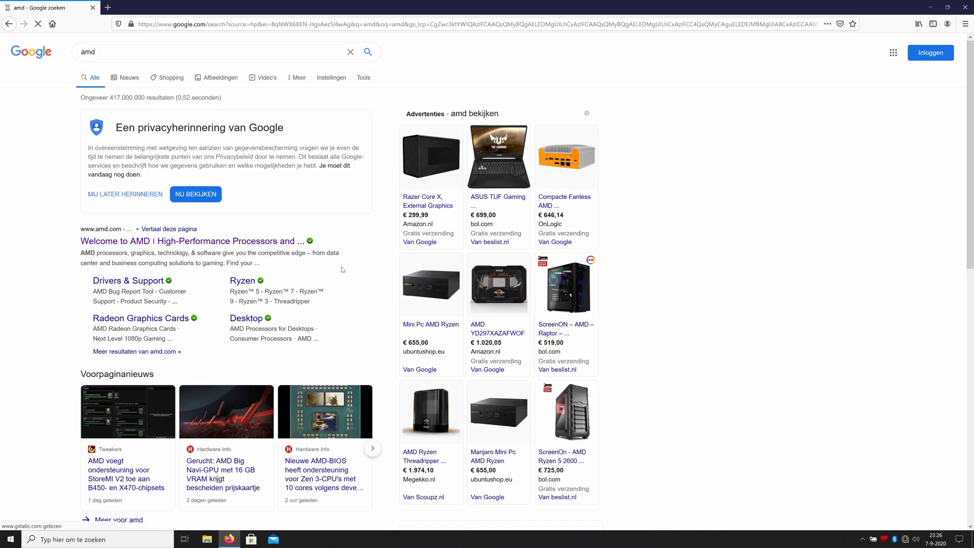
{"action": "scroll", "coordinate": [290, 323], "scroll_direction": "down", "scroll_amount": 1}
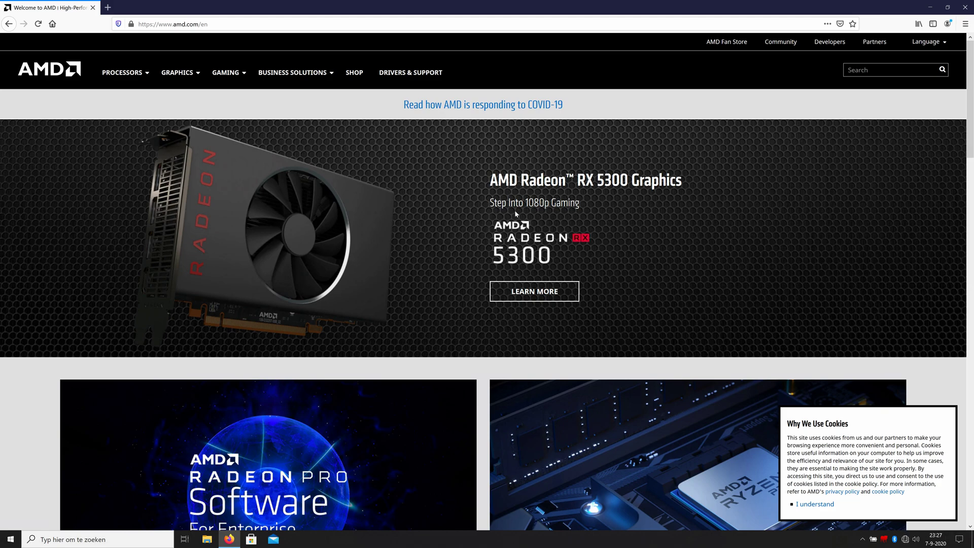
{"action": "left_click", "coordinate": [963, 7]}
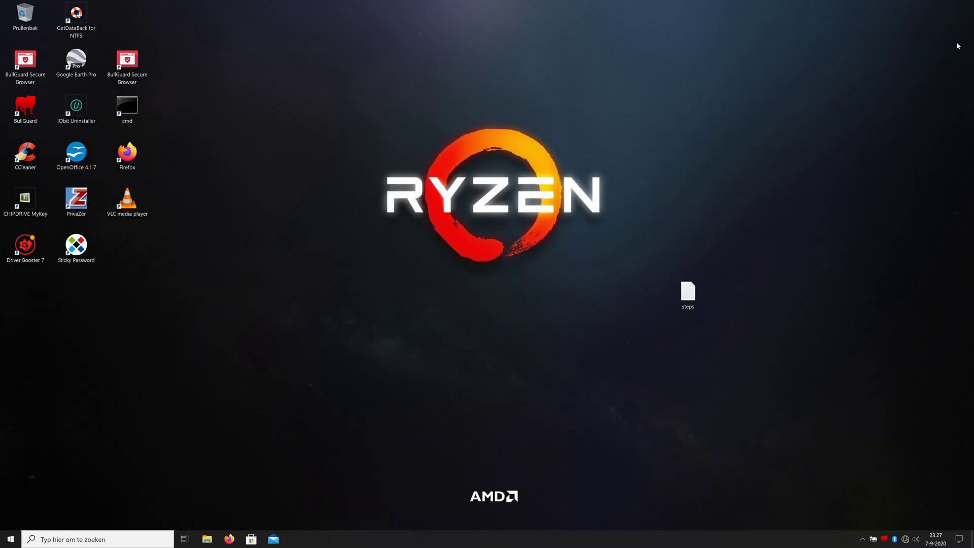
Step: Open the desktop steps file in Notepad, reposition it and review the seven-step registry fix
{"action": "left_click", "coordinate": [690, 294]}
{"action": "double_click", "coordinate": [689, 294]}
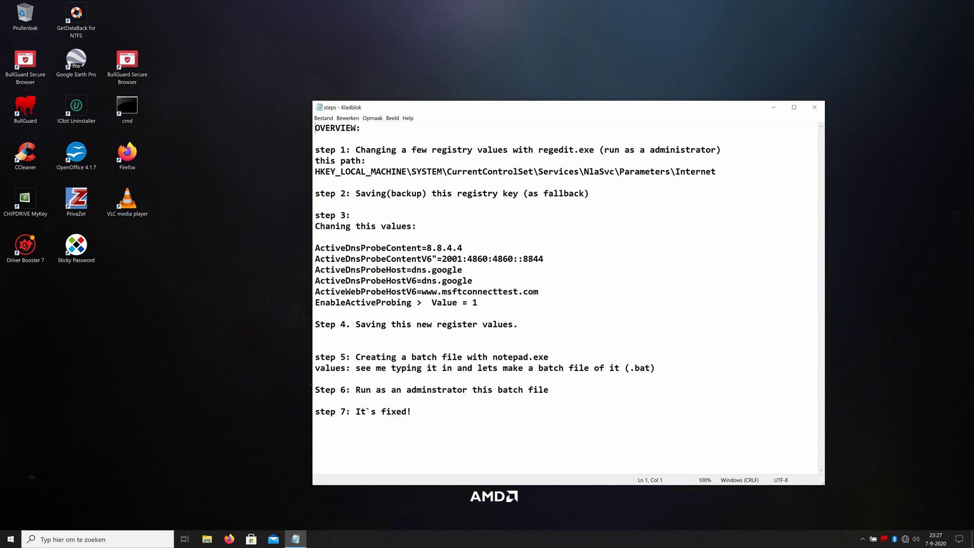
{"action": "left_click_drag", "start_coordinate": [546, 106], "coordinate": [449, 76]}
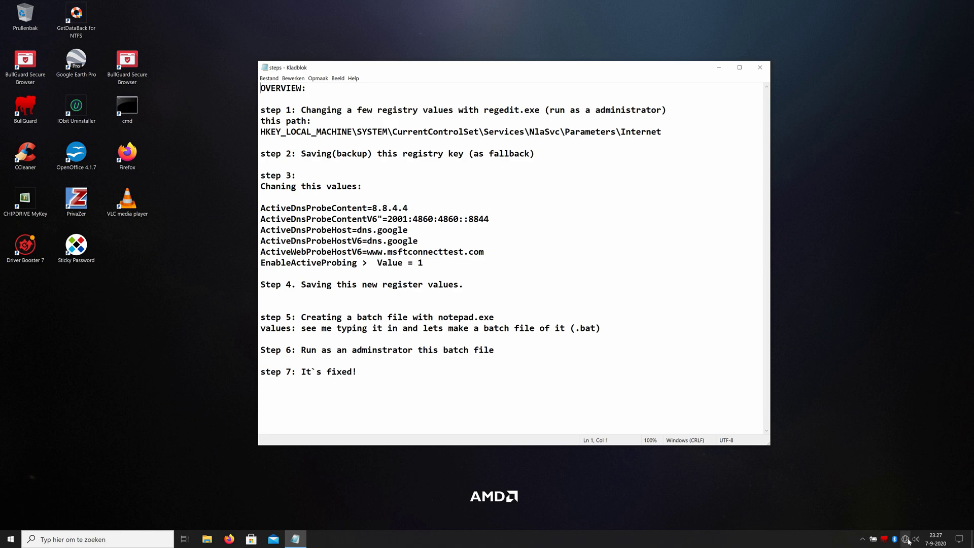
{"action": "mouse_move", "coordinate": [907, 541]}
{"action": "left_click", "coordinate": [357, 372]}
{"action": "mouse_move", "coordinate": [906, 542]}
{"action": "left_click", "coordinate": [301, 109]}
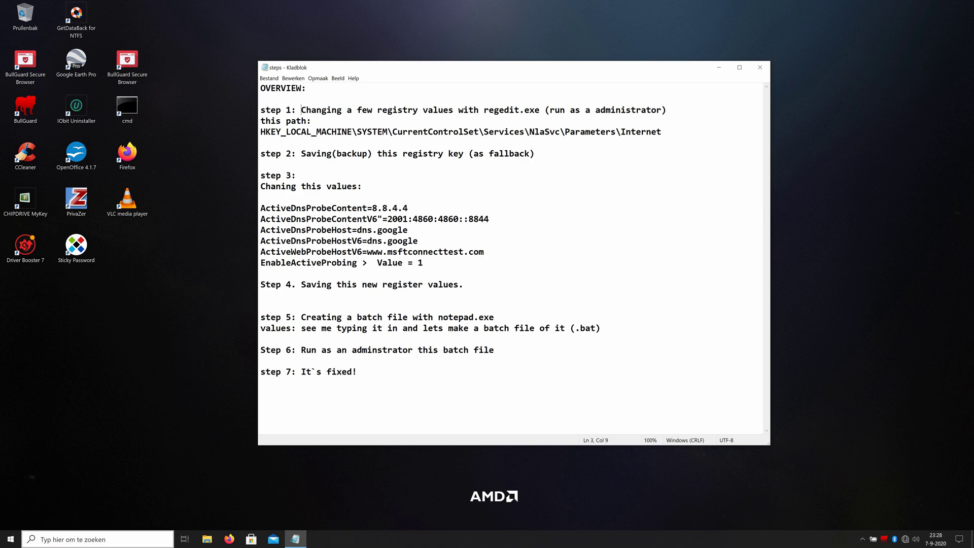
Step: Search for regedit.exe and run it with Als administrator uitvoeren
{"action": "left_click", "coordinate": [74, 533]}
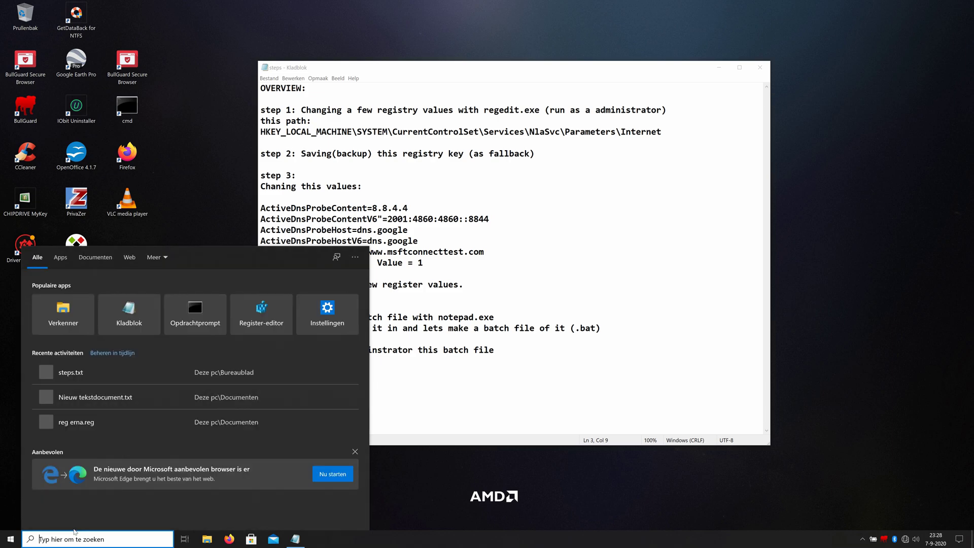
{"action": "type", "text": "reged"}
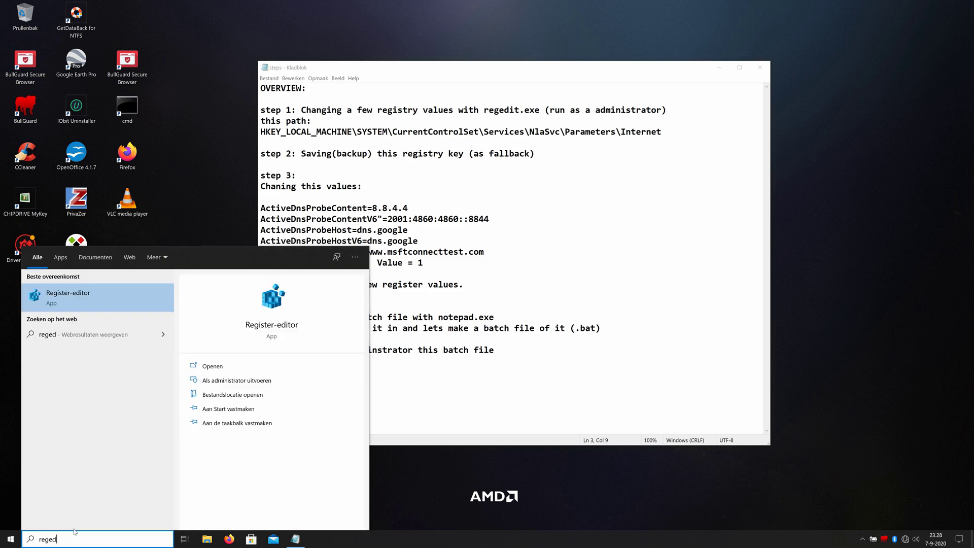
{"action": "type", "text": "it.exe"}
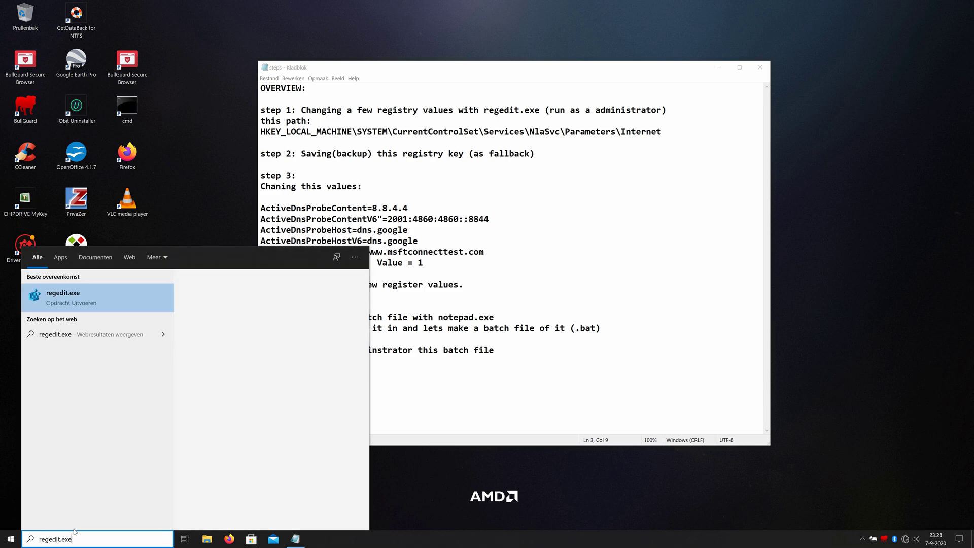
{"action": "left_click", "coordinate": [61, 294]}
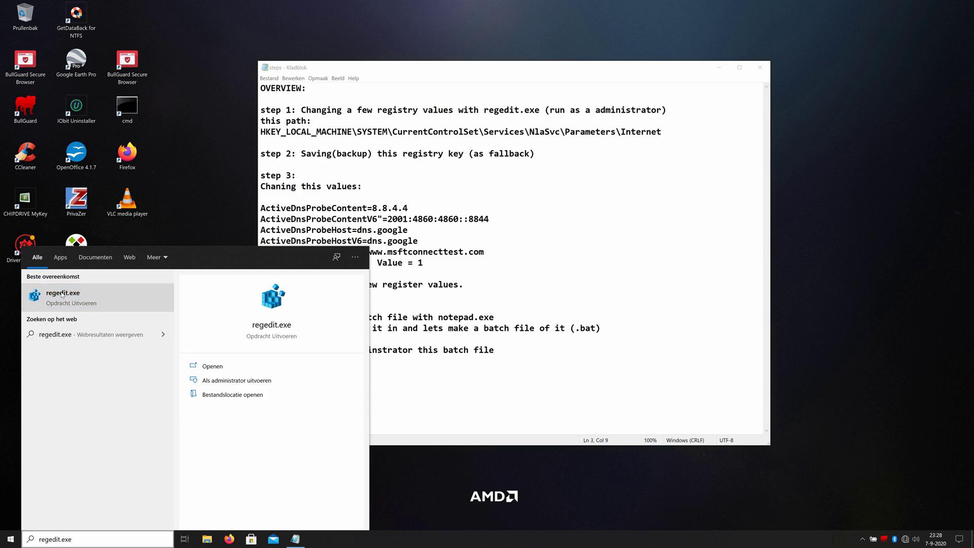
{"action": "right_click", "coordinate": [62, 294]}
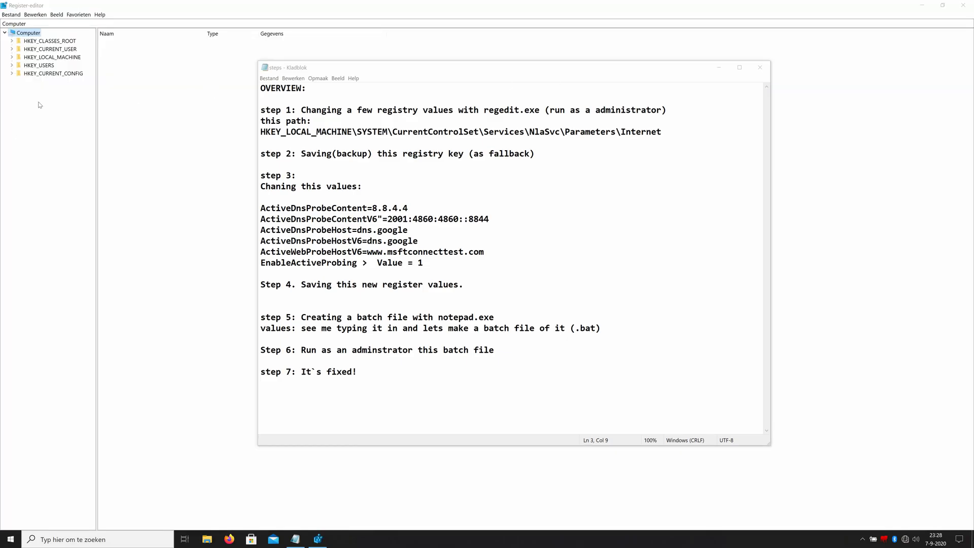
Step: Select the registry path in the notes, expand HKEY_LOCAL_MACHINE, and place Registry Editor beside Notepad
{"action": "left_click_drag", "start_coordinate": [265, 131], "coordinate": [473, 132]}
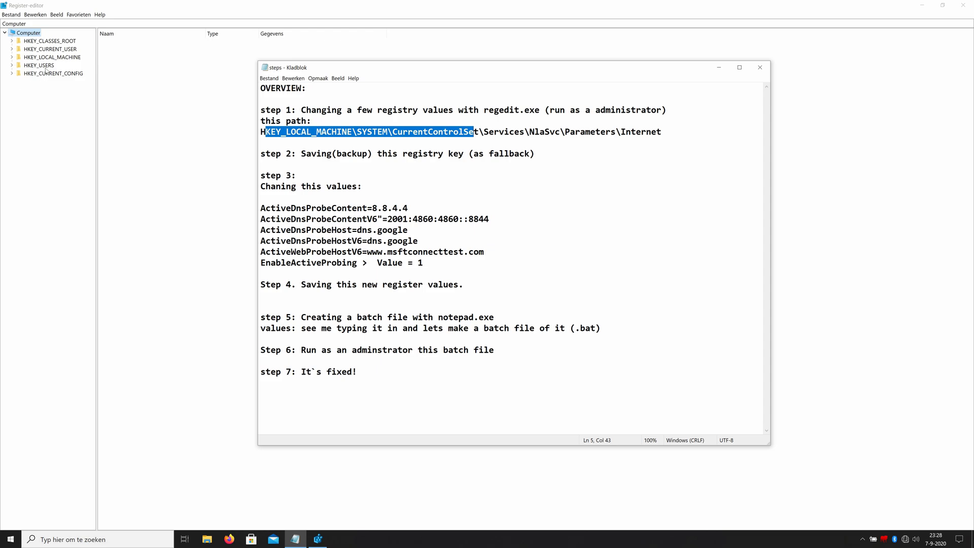
{"action": "left_click", "coordinate": [12, 57]}
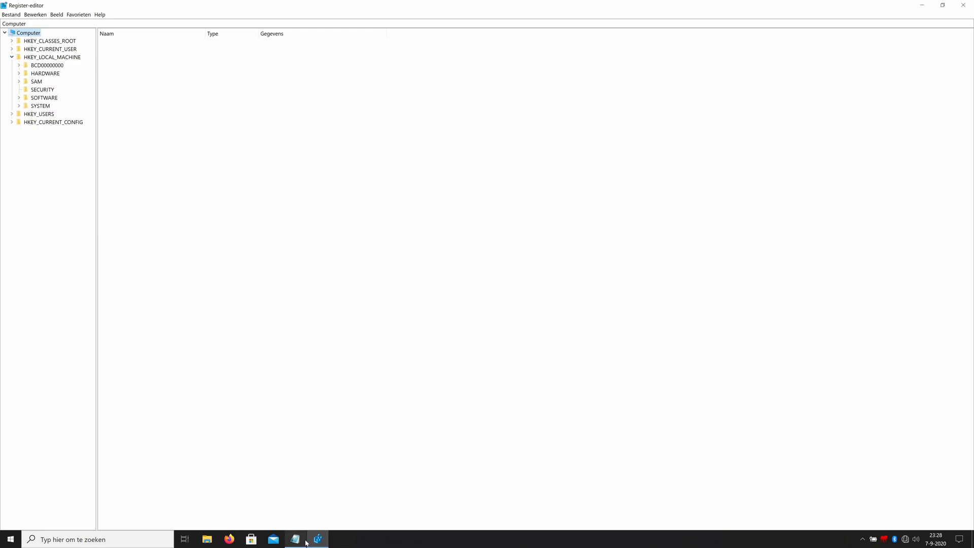
{"action": "left_click", "coordinate": [943, 6]}
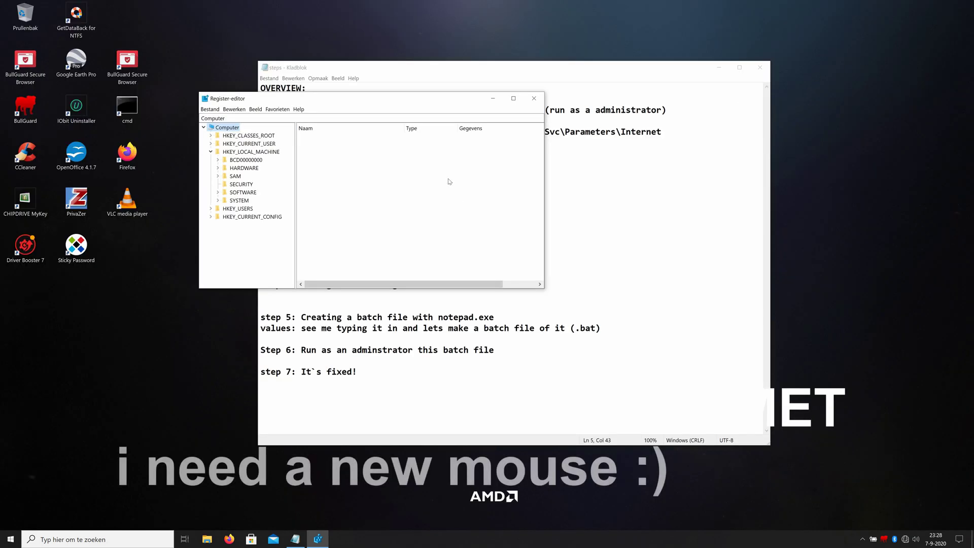
{"action": "left_click_drag", "start_coordinate": [560, 74], "coordinate": [652, 61]}
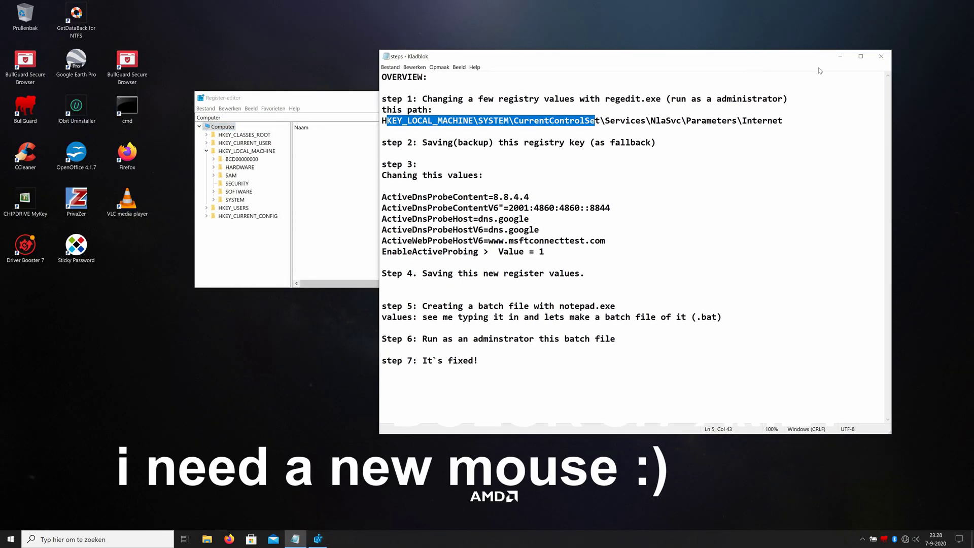
{"action": "left_click_drag", "start_coordinate": [213, 98], "coordinate": [100, 121]}
{"action": "left_click_drag", "start_coordinate": [252, 120], "coordinate": [218, 128]}
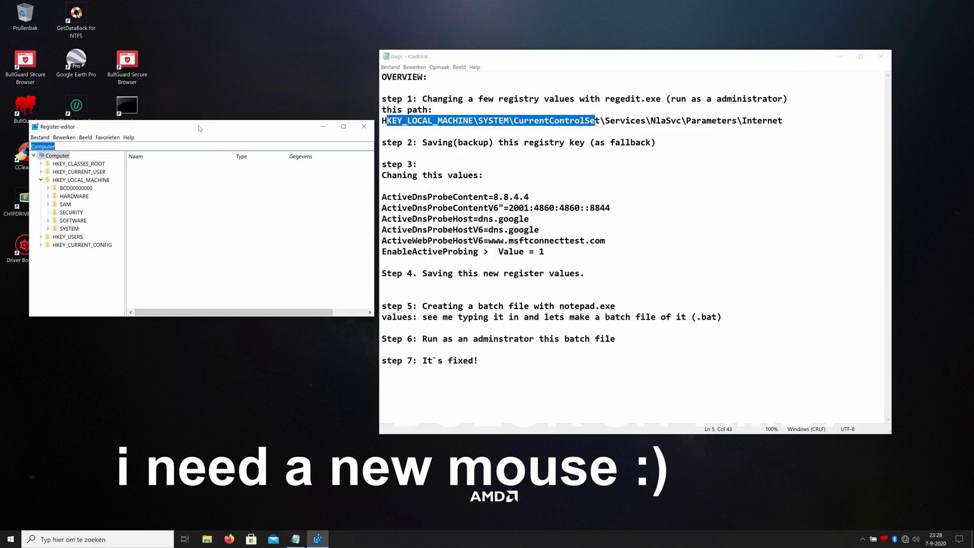
Step: Expand SYSTEM, CurrentControlSet and Services in the registry tree
{"action": "left_click", "coordinate": [65, 229]}
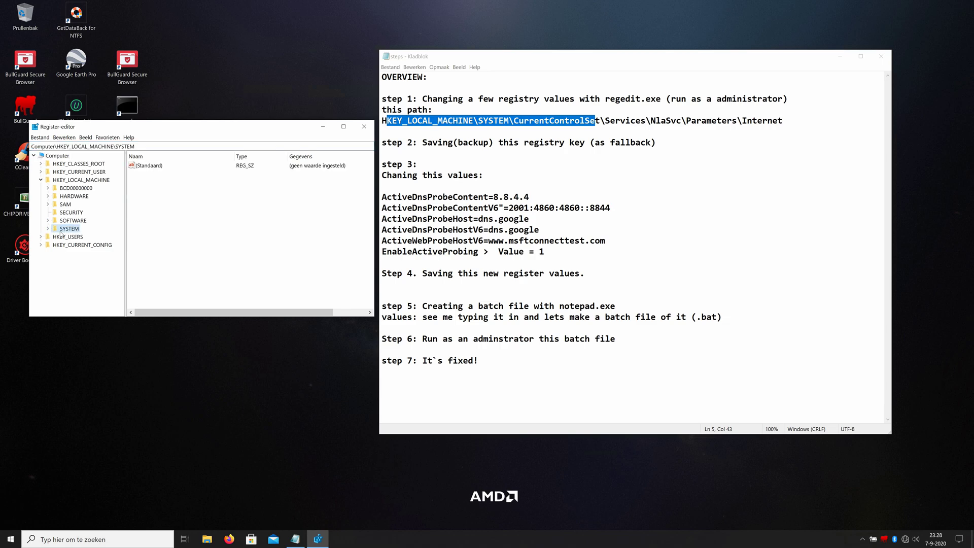
{"action": "double_click", "coordinate": [64, 231]}
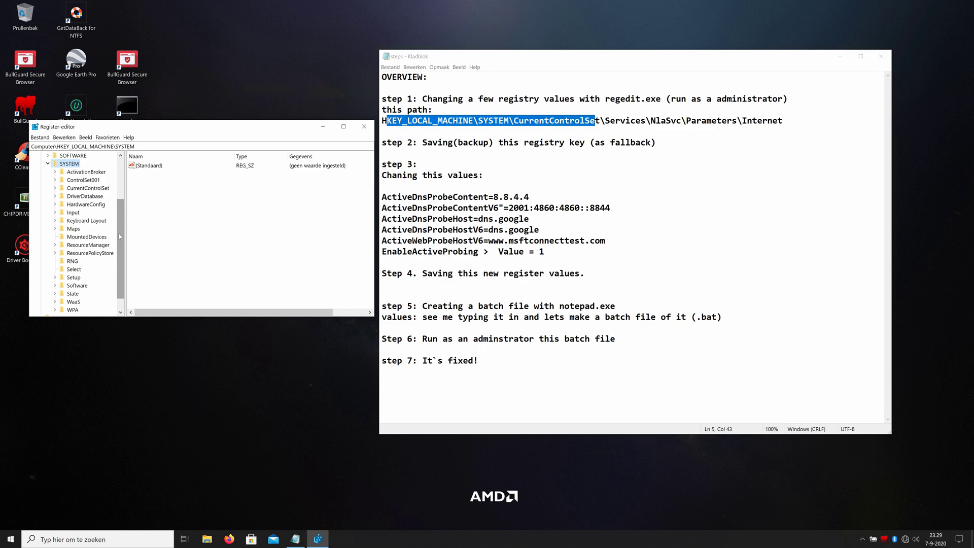
{"action": "double_click", "coordinate": [99, 188]}
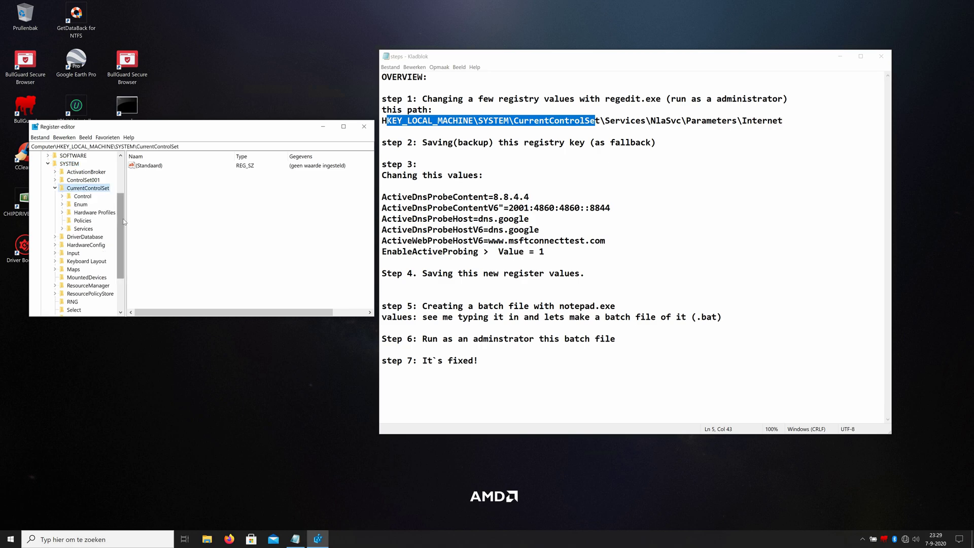
{"action": "left_click", "coordinate": [88, 231]}
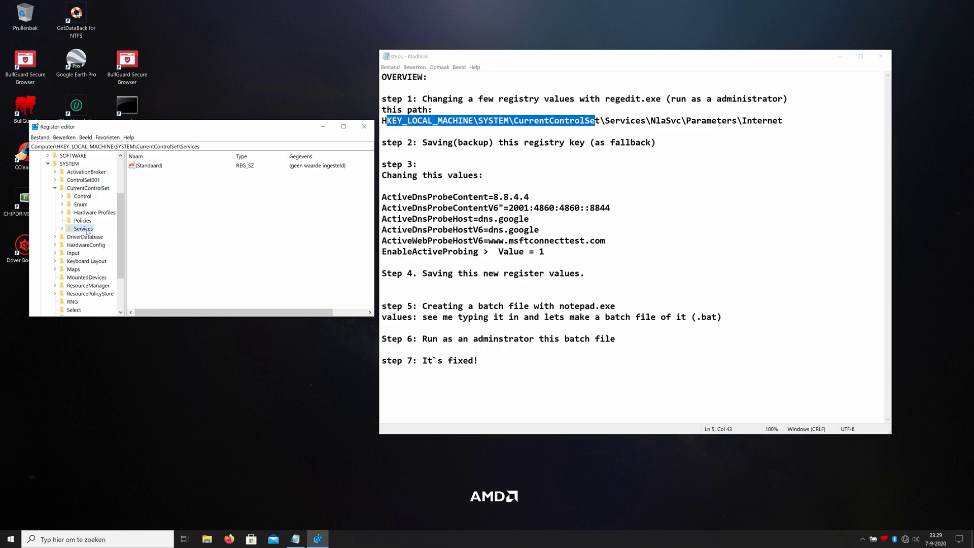
{"action": "double_click", "coordinate": [88, 231]}
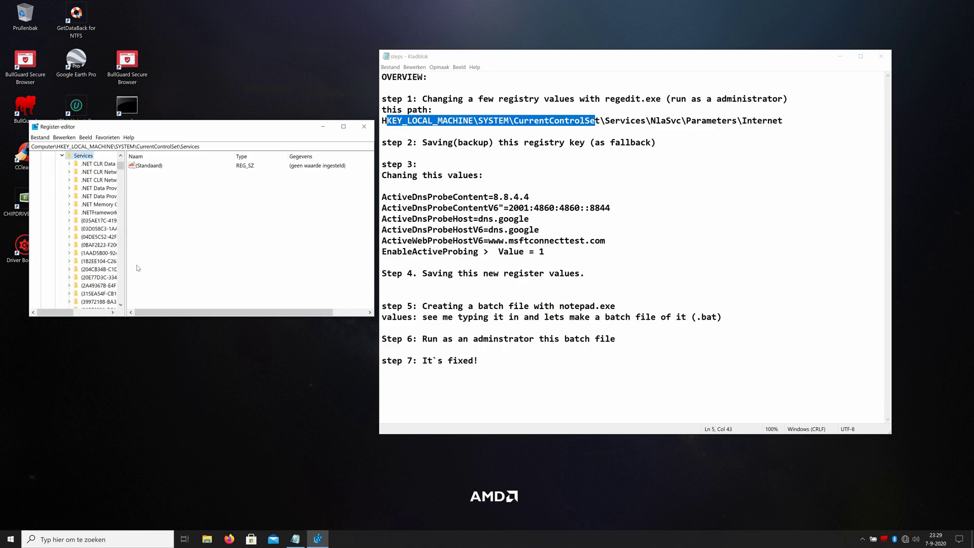
Step: Scroll the Services list to NlaSvc, select it and expand its subkeys
{"action": "left_click_drag", "start_coordinate": [120, 166], "coordinate": [124, 231]}
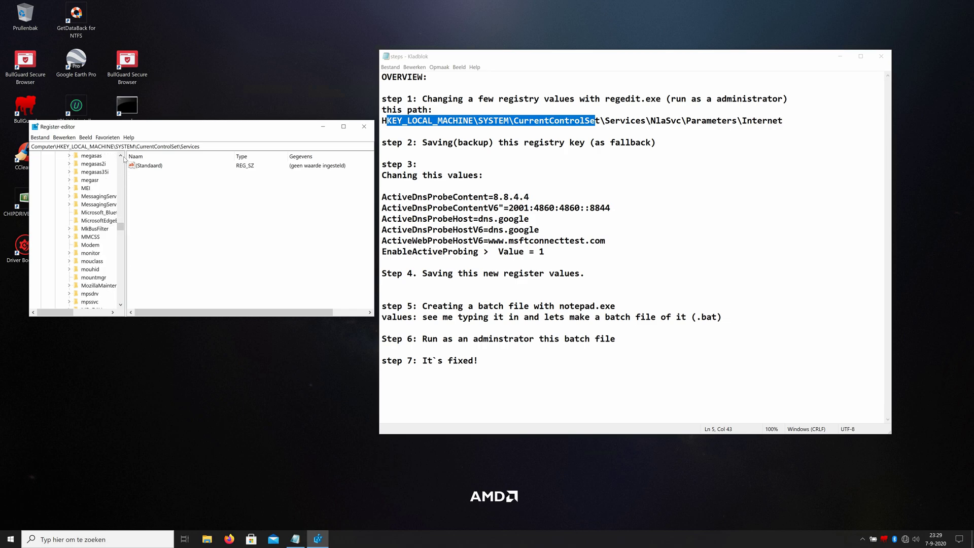
{"action": "left_click", "coordinate": [120, 304]}
{"action": "double_click", "coordinate": [120, 305]}
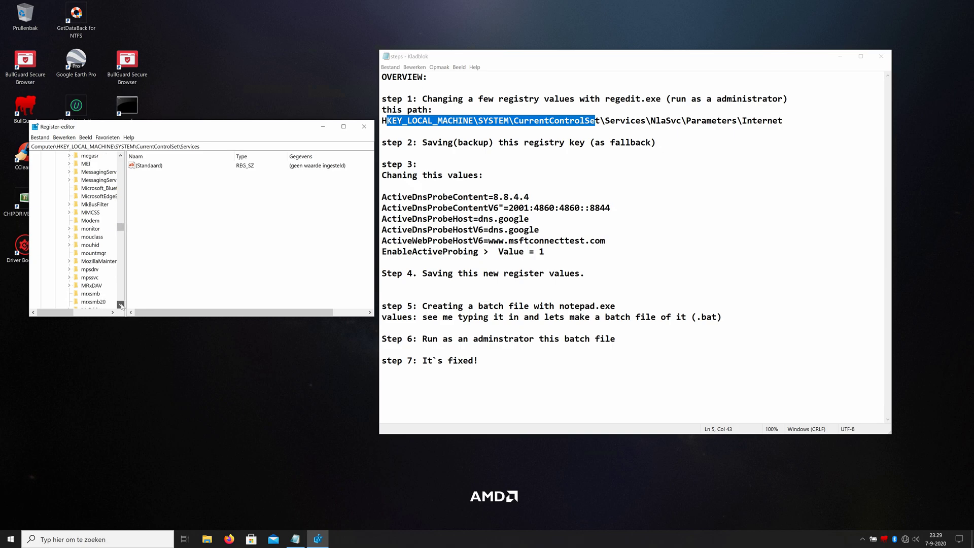
{"action": "left_click_drag", "start_coordinate": [120, 304], "coordinate": [121, 305]}
{"action": "left_click", "coordinate": [121, 296]}
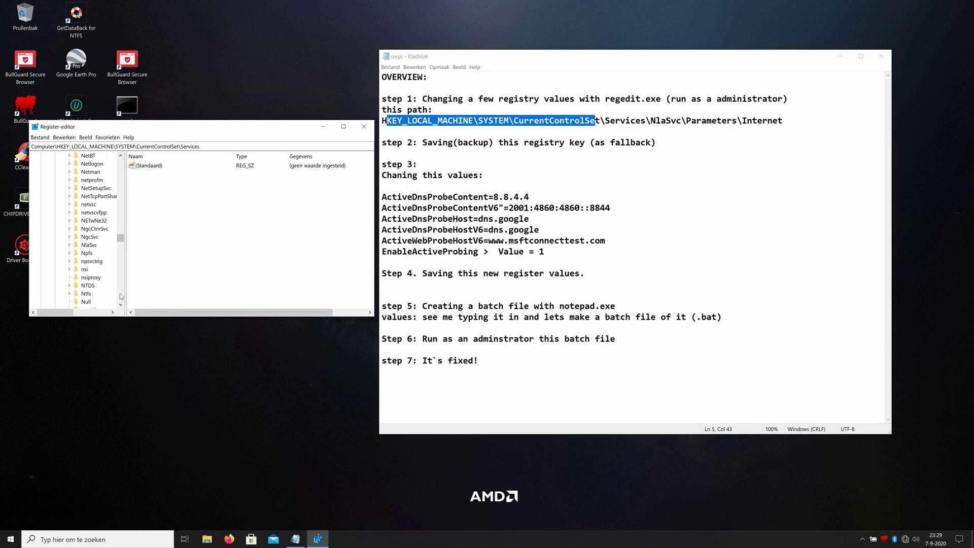
{"action": "left_click", "coordinate": [120, 296]}
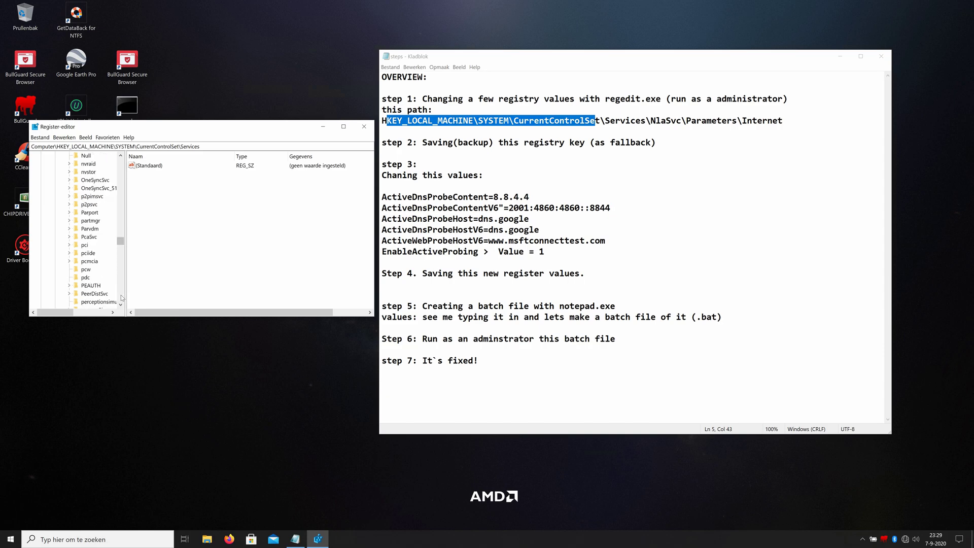
{"action": "left_click", "coordinate": [121, 170]}
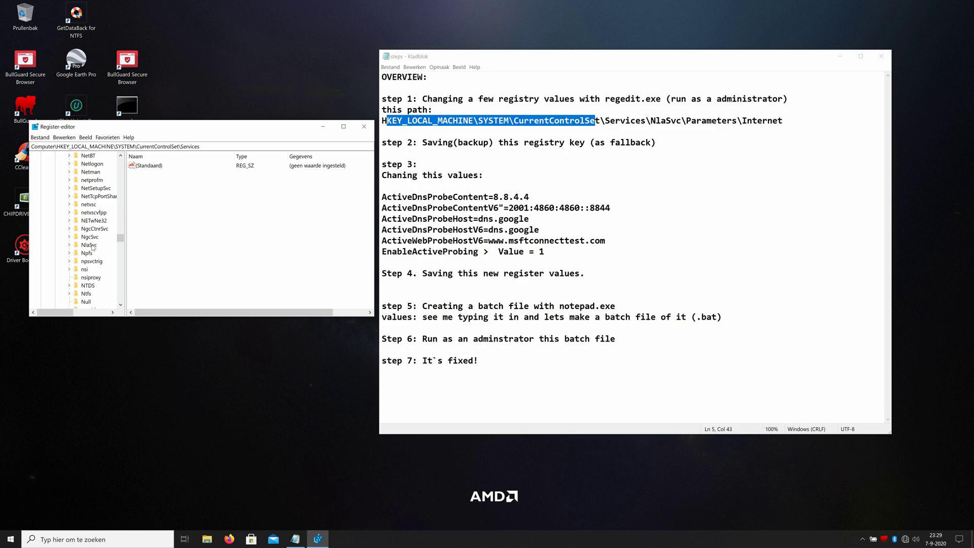
{"action": "left_click", "coordinate": [89, 247]}
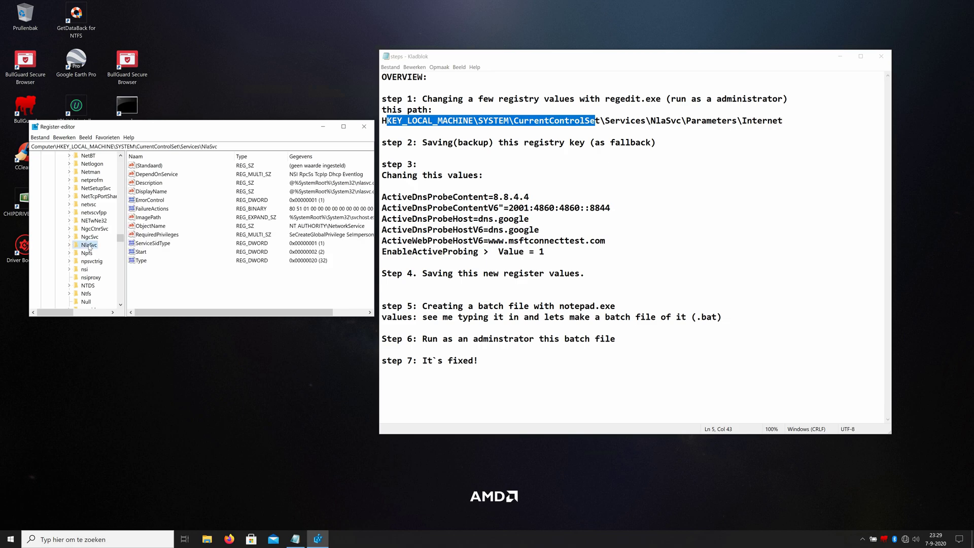
{"action": "left_click", "coordinate": [70, 245]}
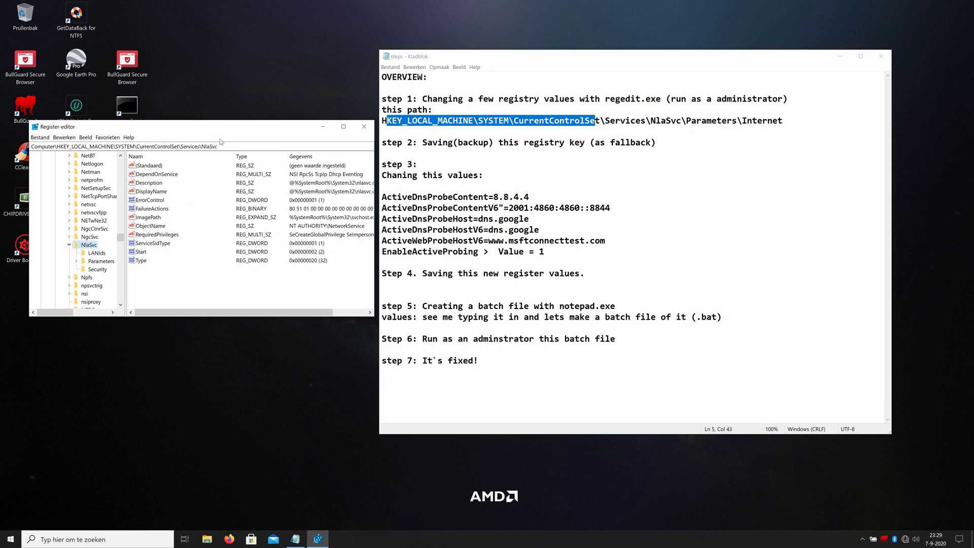
{"action": "left_click_drag", "start_coordinate": [221, 130], "coordinate": [193, 133]}
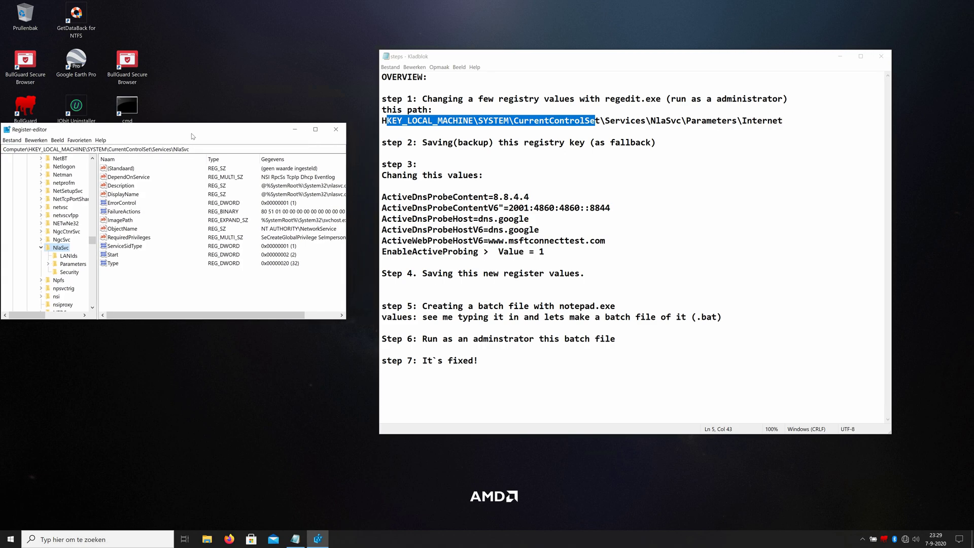
Step: Open NlaSvc\Parameters\Internet and enlarge the window to show all its probe values
{"action": "double_click", "coordinate": [71, 264]}
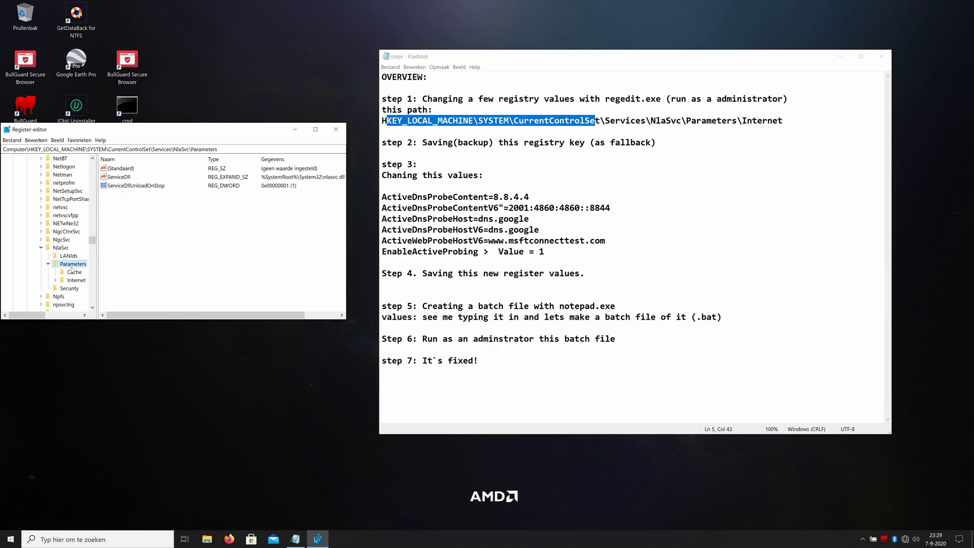
{"action": "double_click", "coordinate": [81, 281]}
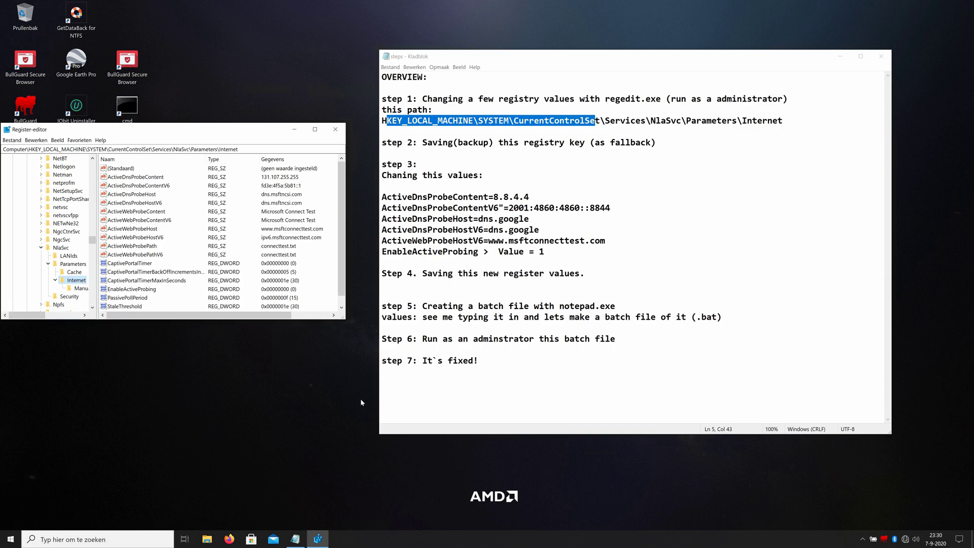
{"action": "left_click_drag", "start_coordinate": [343, 318], "coordinate": [362, 441]}
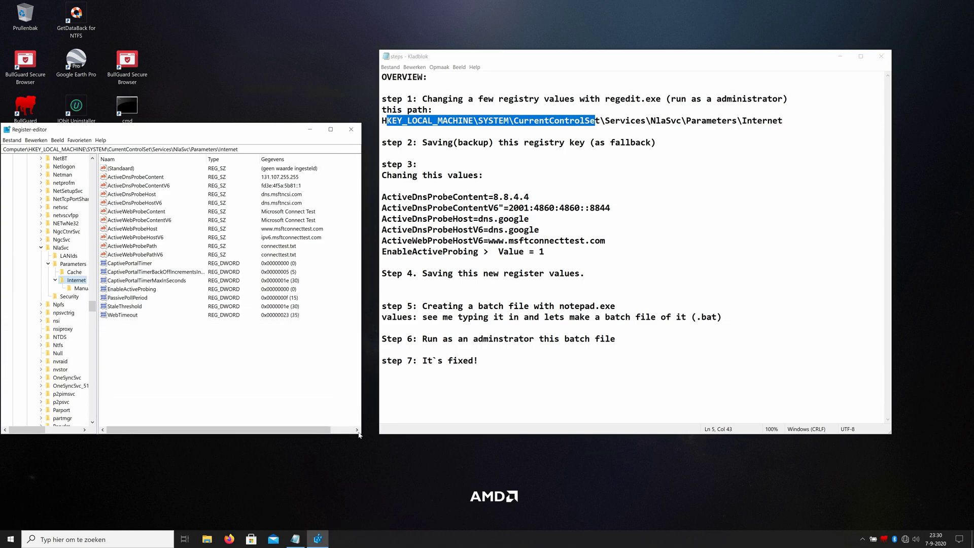
Step: Export only the Internet key to the desktop as beforechanging.reg
{"action": "right_click", "coordinate": [79, 284]}
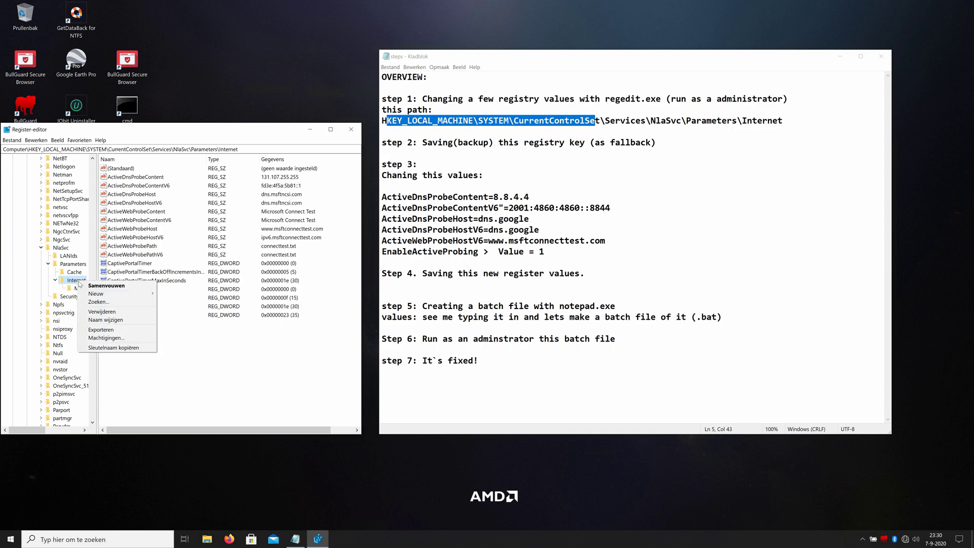
{"action": "left_click", "coordinate": [116, 331]}
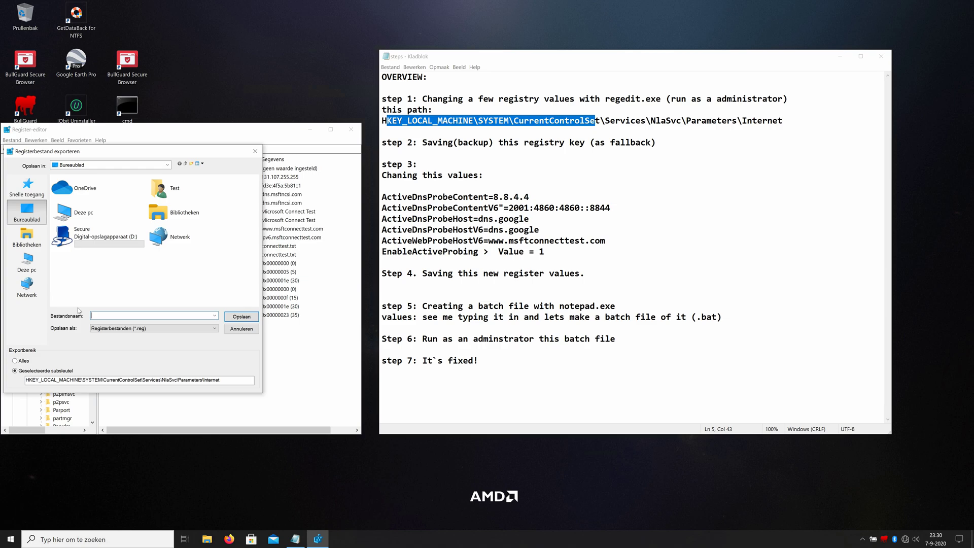
{"action": "type", "text": "beforechanging"}
{"action": "left_click", "coordinate": [17, 361]}
{"action": "left_click", "coordinate": [19, 373]}
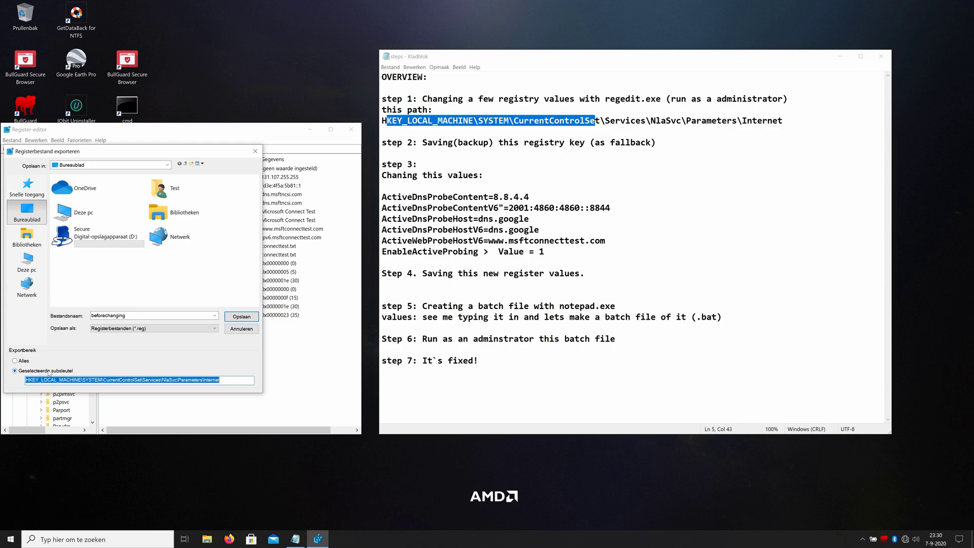
{"action": "left_click", "coordinate": [236, 320]}
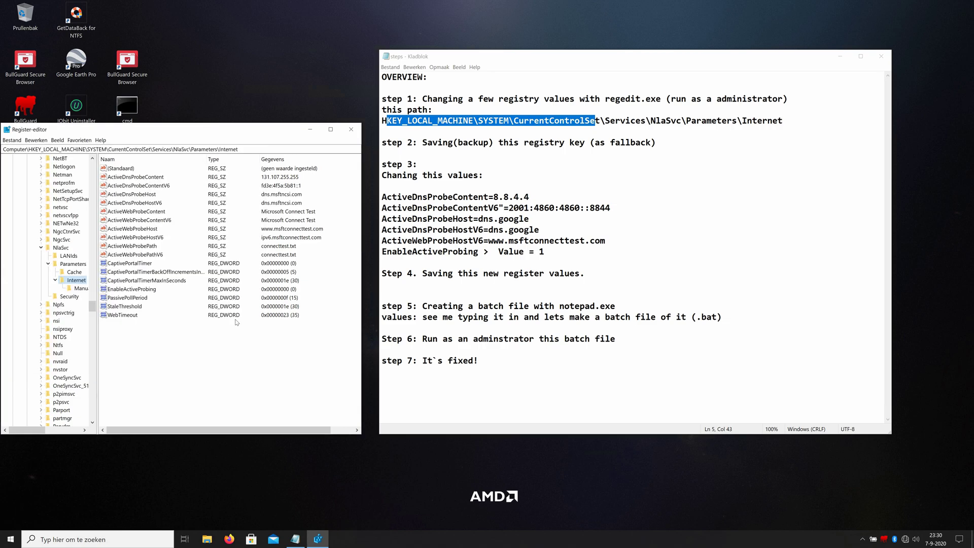
Step: Open the beforechanging backup file as text to inspect it, then close it
{"action": "left_click", "coordinate": [309, 130]}
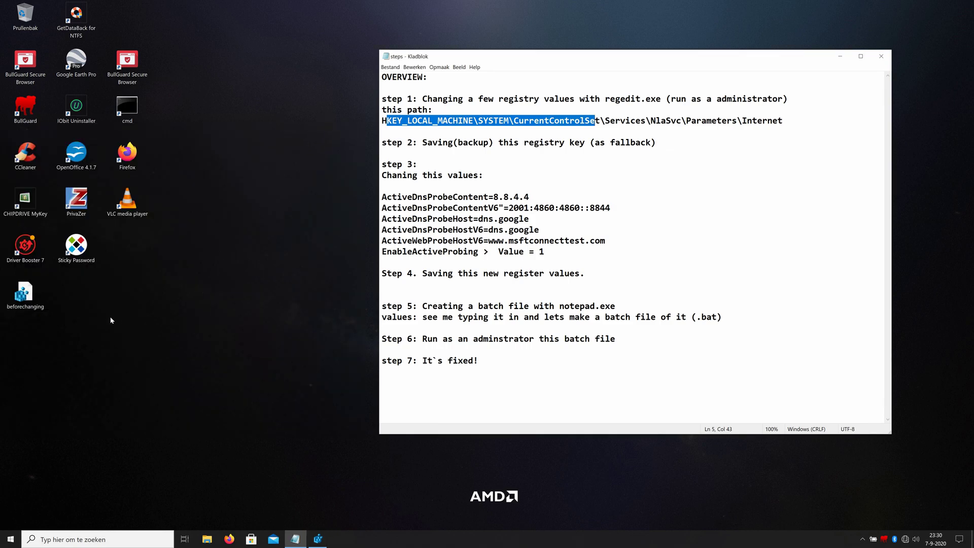
{"action": "right_click", "coordinate": [33, 297]}
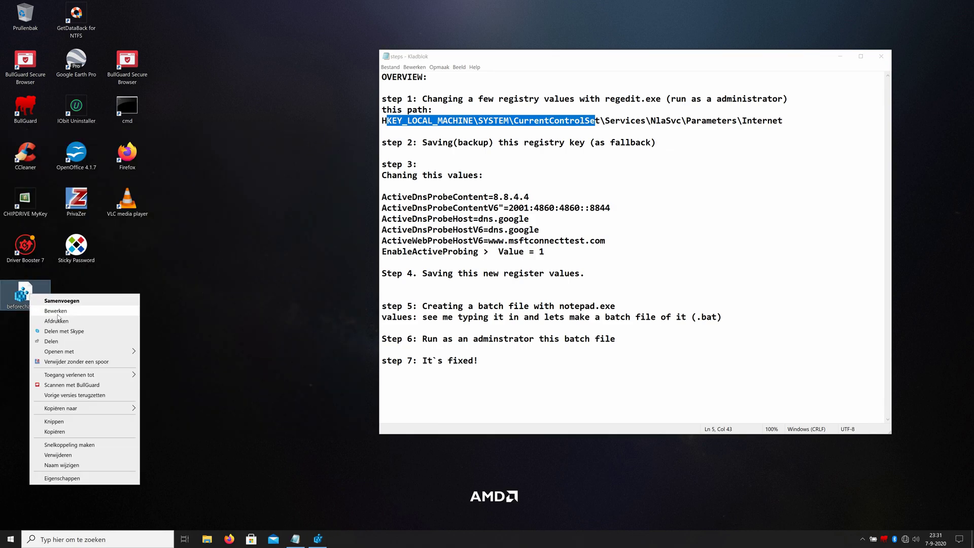
{"action": "left_click", "coordinate": [57, 311]}
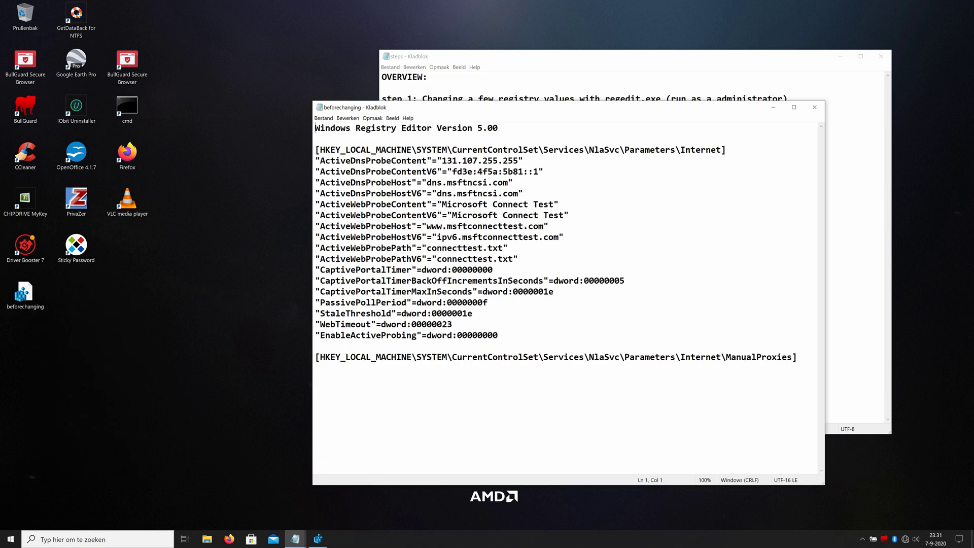
{"action": "left_click_drag", "start_coordinate": [466, 110], "coordinate": [327, 135]}
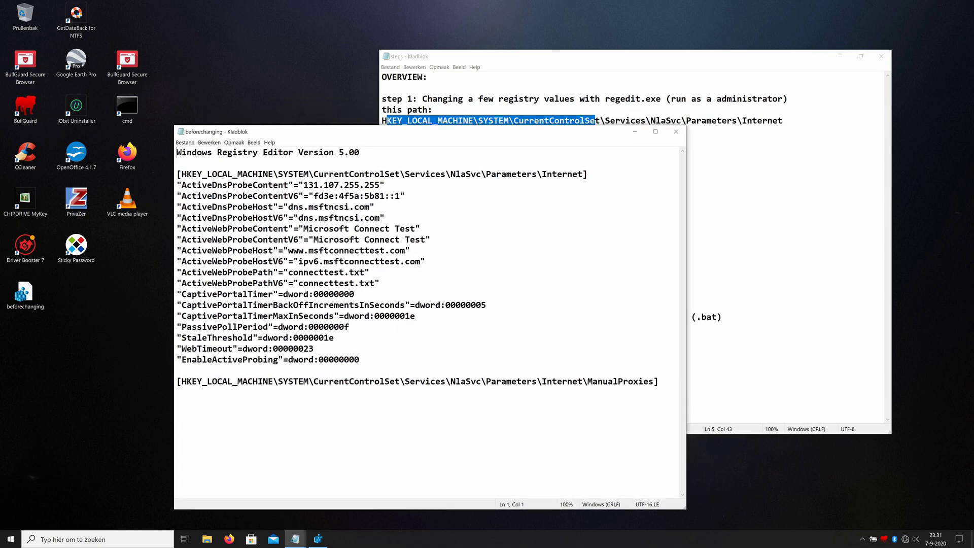
{"action": "left_click", "coordinate": [675, 132]}
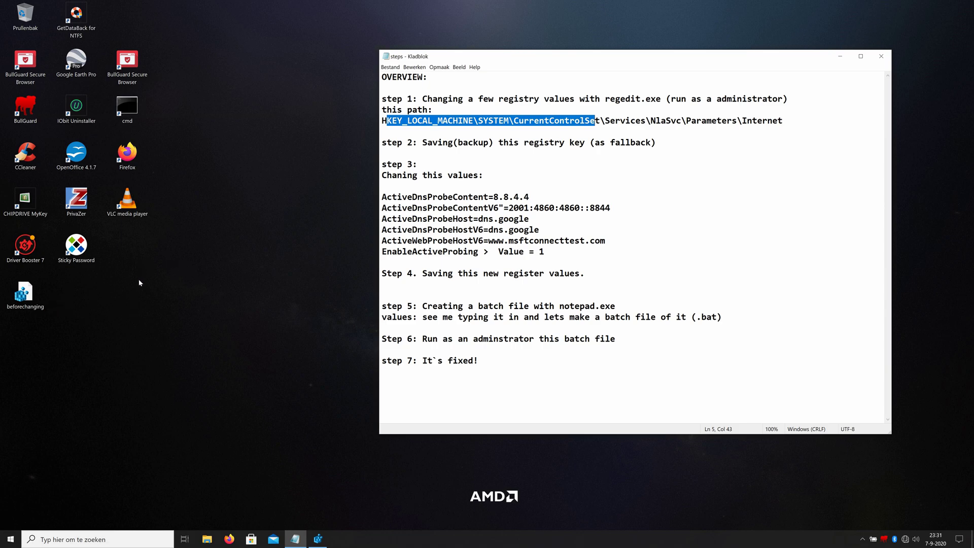
Step: Start importing the beforechanging backup, but cancel it at the permission prompt
{"action": "double_click", "coordinate": [26, 293]}
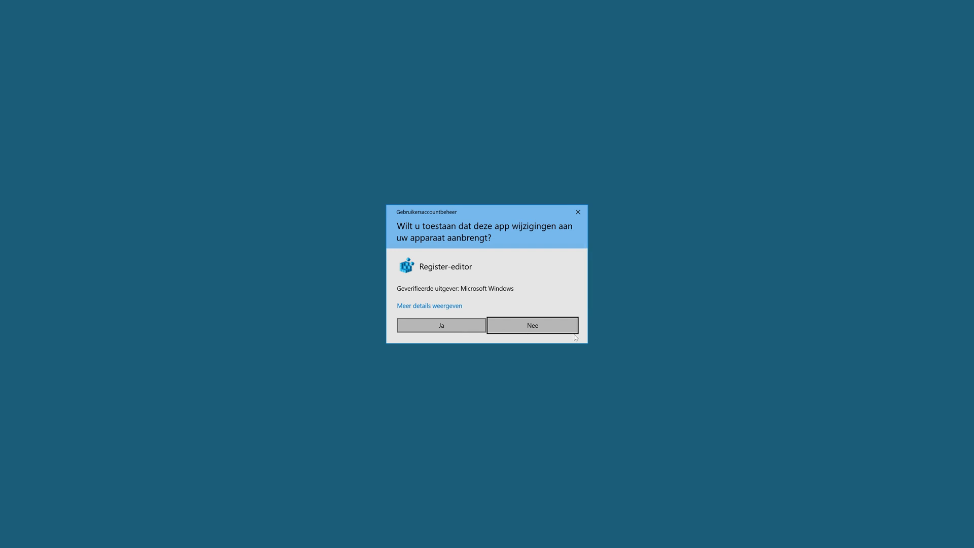
{"action": "left_click", "coordinate": [539, 331]}
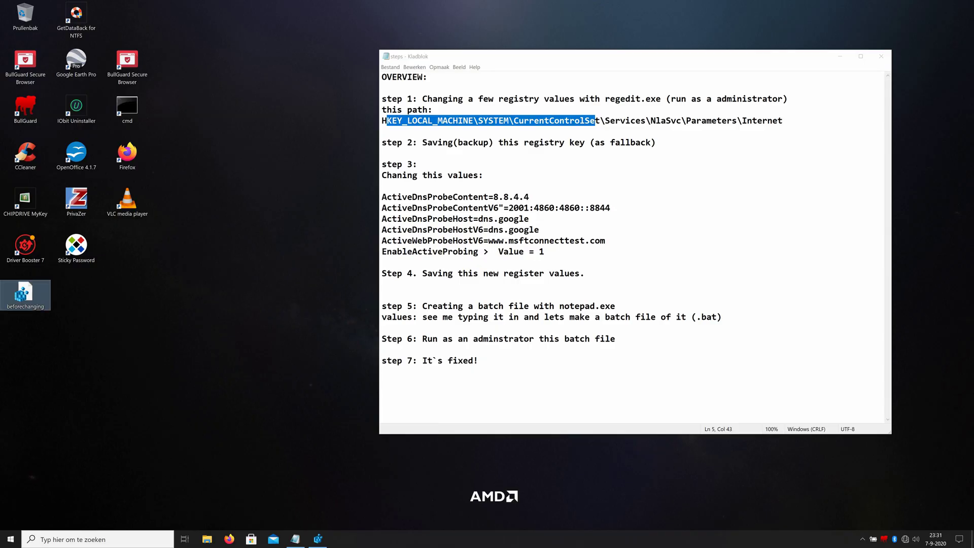
{"action": "left_click", "coordinate": [215, 416]}
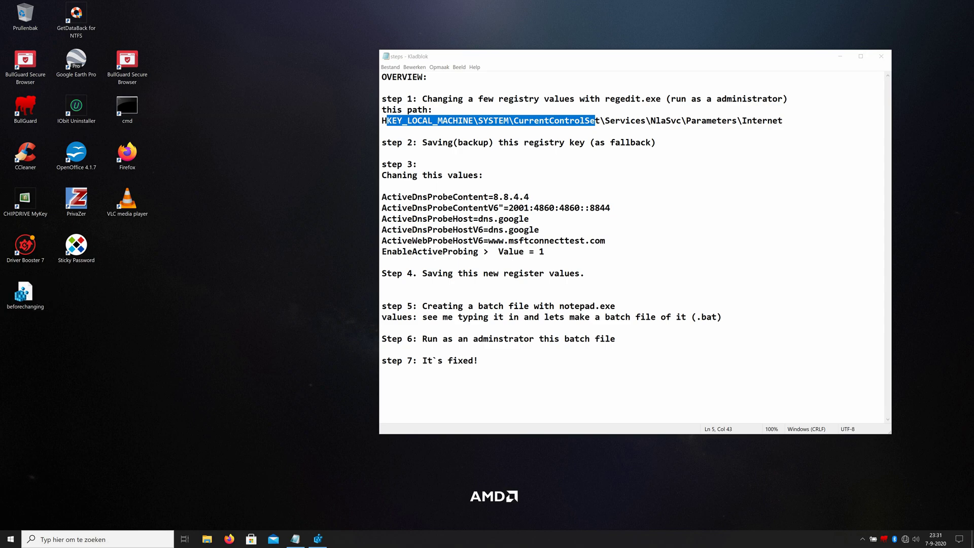
Step: Place Registry Editor beside the notes and set ActiveDnsProbeContent to 8.8.4.4
{"action": "left_click", "coordinate": [317, 539]}
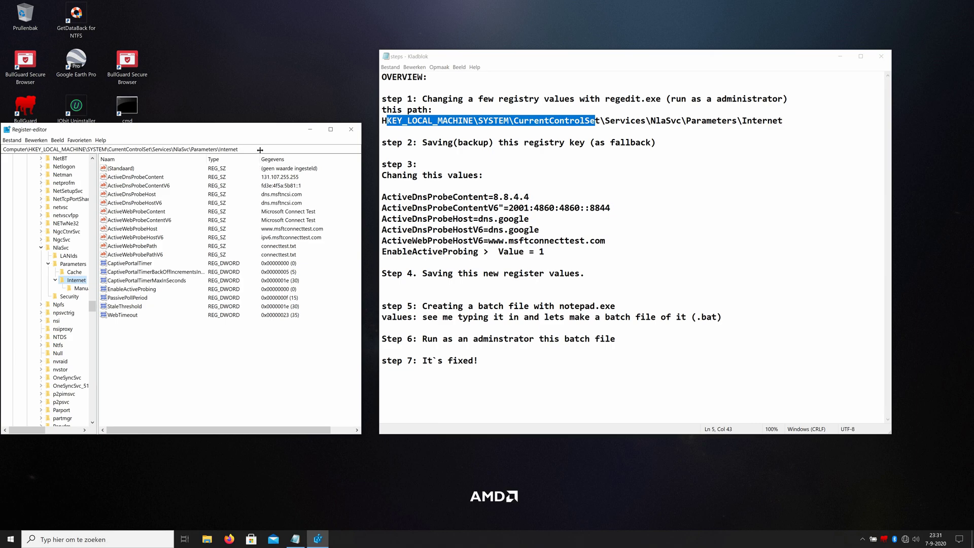
{"action": "left_click_drag", "start_coordinate": [249, 133], "coordinate": [259, 136]}
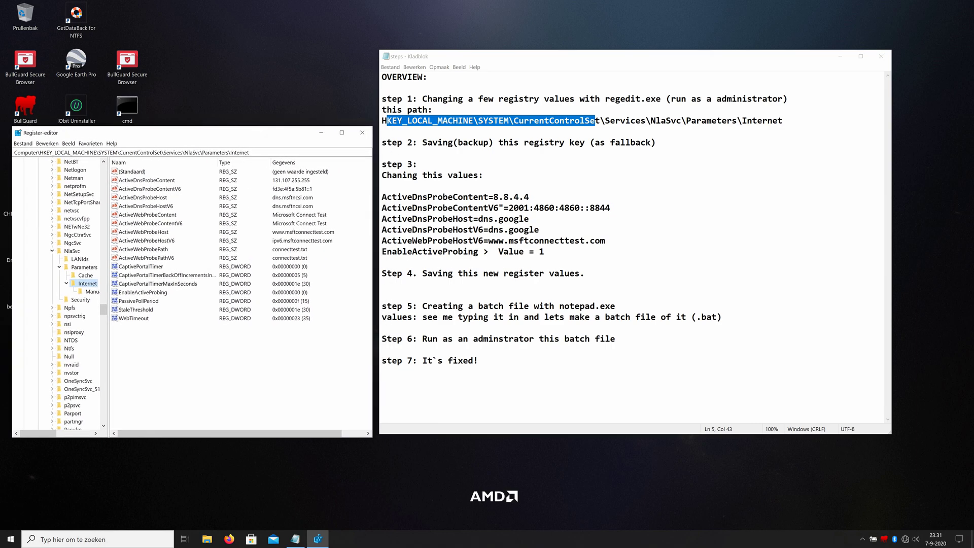
{"action": "left_click_drag", "start_coordinate": [381, 197], "coordinate": [493, 208]}
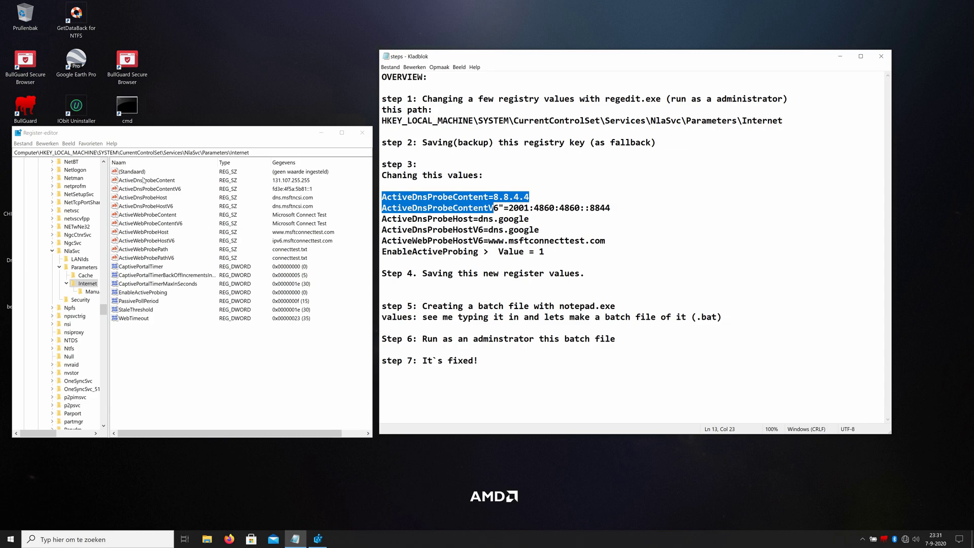
{"action": "left_click", "coordinate": [417, 196]}
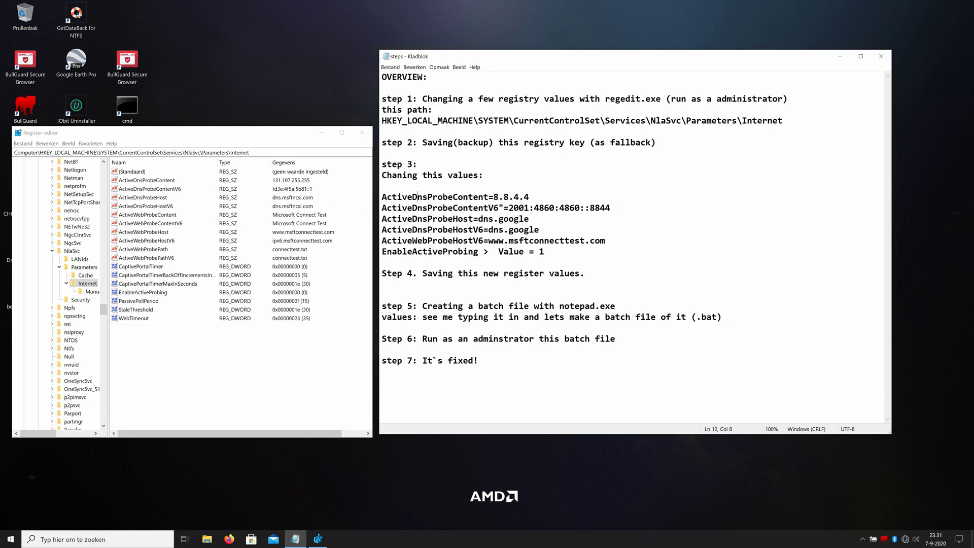
{"action": "left_click", "coordinate": [149, 181]}
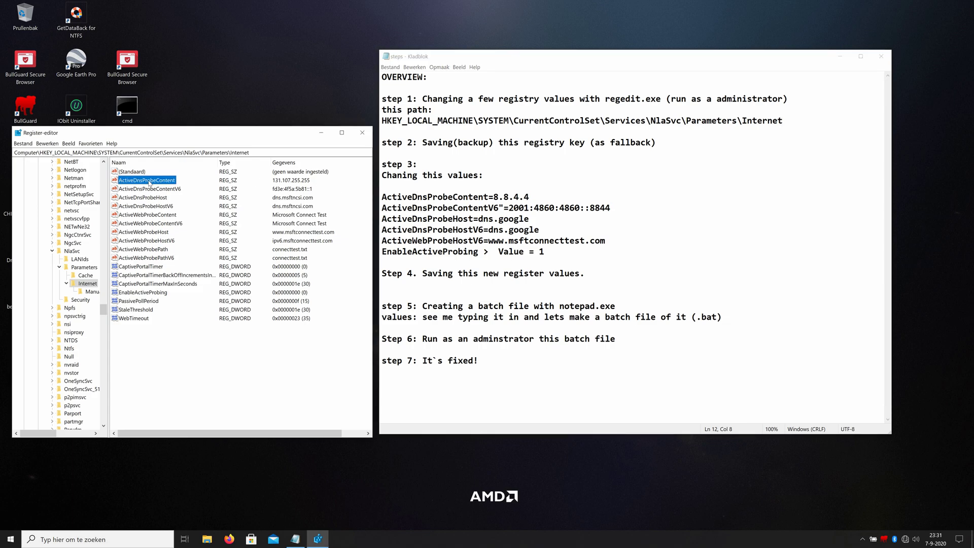
{"action": "double_click", "coordinate": [149, 182]}
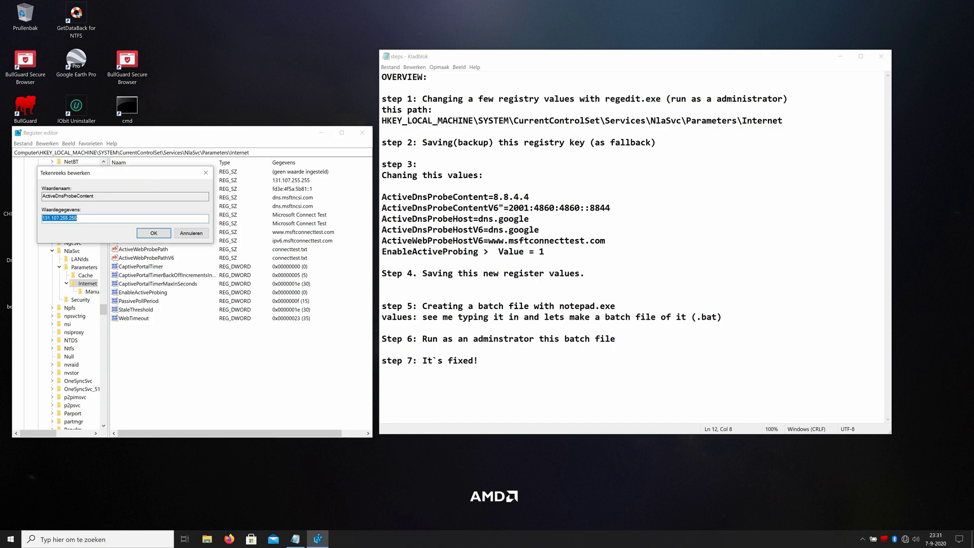
{"action": "left_click_drag", "start_coordinate": [132, 172], "coordinate": [219, 294]}
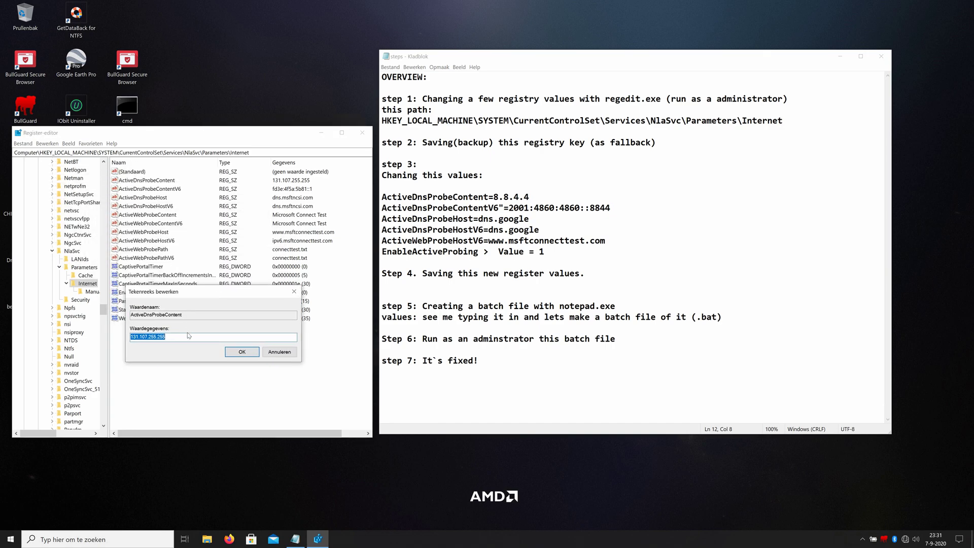
{"action": "type", "text": "8.8.4.4"}
{"action": "left_click", "coordinate": [242, 352]}
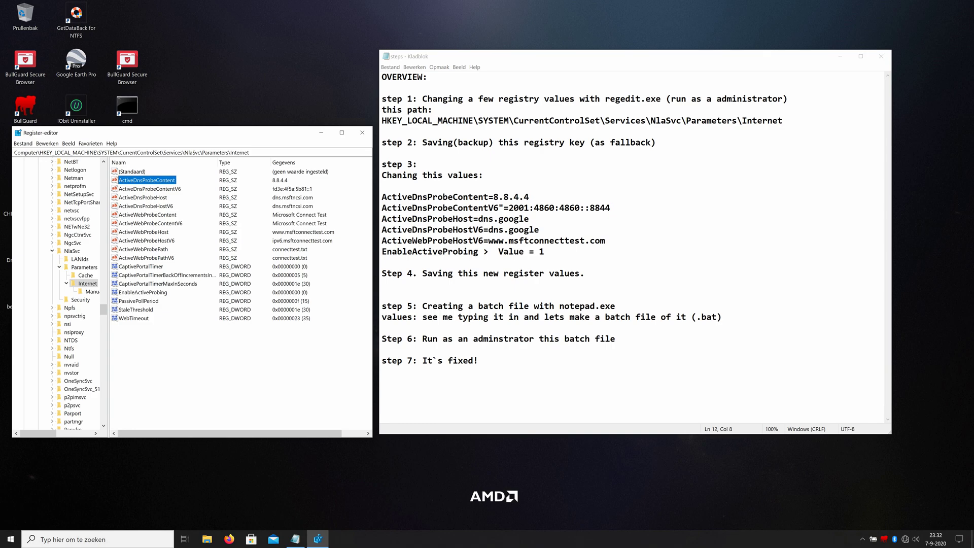
Step: Copy 2001:4860:4860::8844 from the notes into ActiveDnsProbeContentV6
{"action": "left_click", "coordinate": [155, 191]}
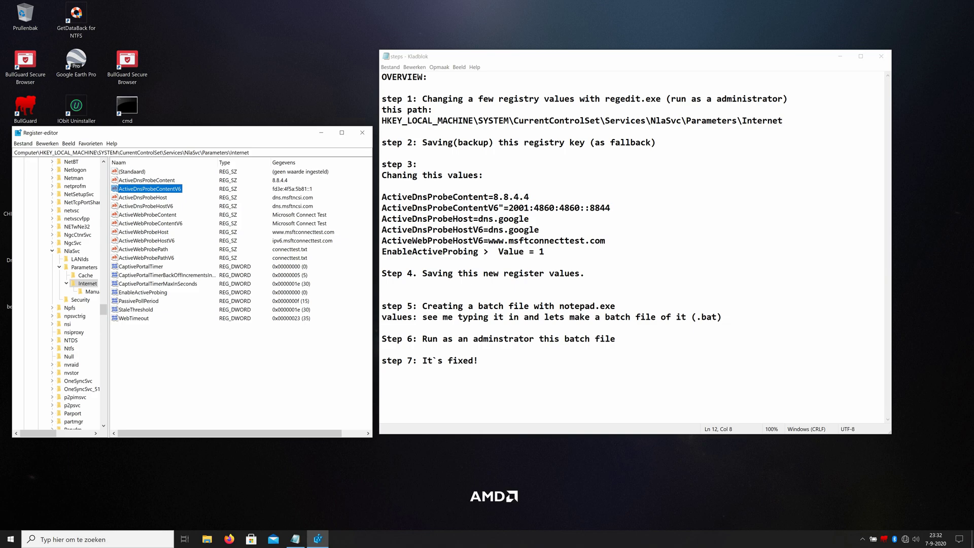
{"action": "left_click_drag", "start_coordinate": [509, 208], "coordinate": [610, 207]}
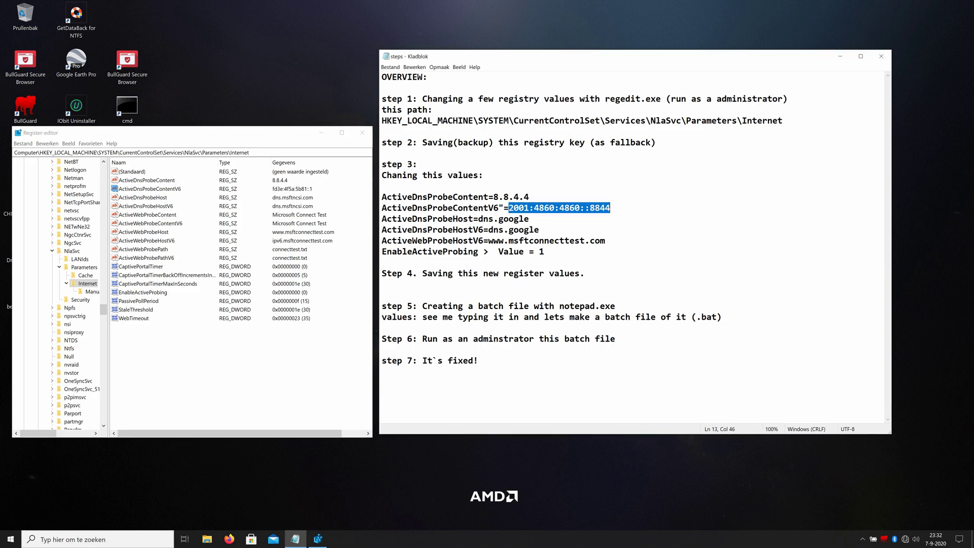
{"action": "right_click", "coordinate": [609, 209]}
{"action": "left_click", "coordinate": [631, 238]}
{"action": "double_click", "coordinate": [145, 190]}
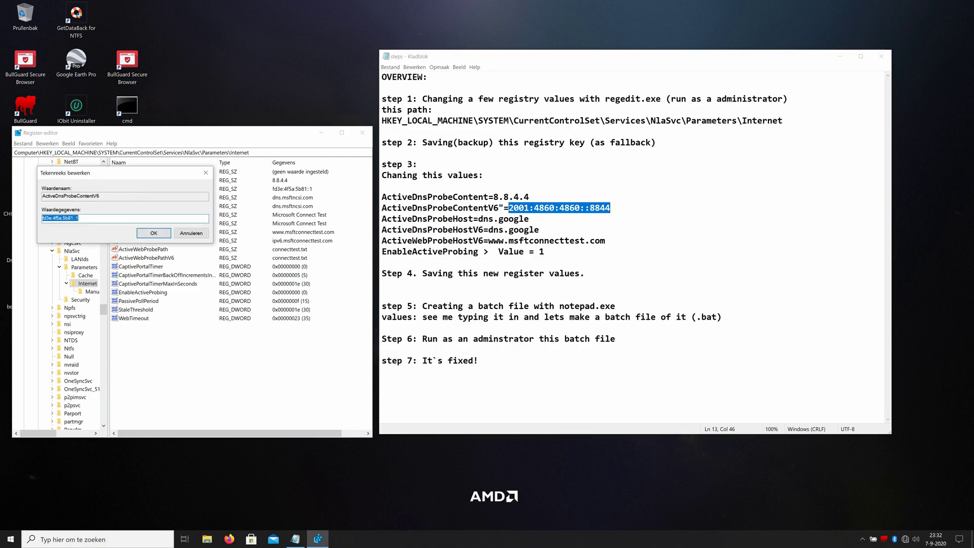
{"action": "right_click", "coordinate": [94, 215]}
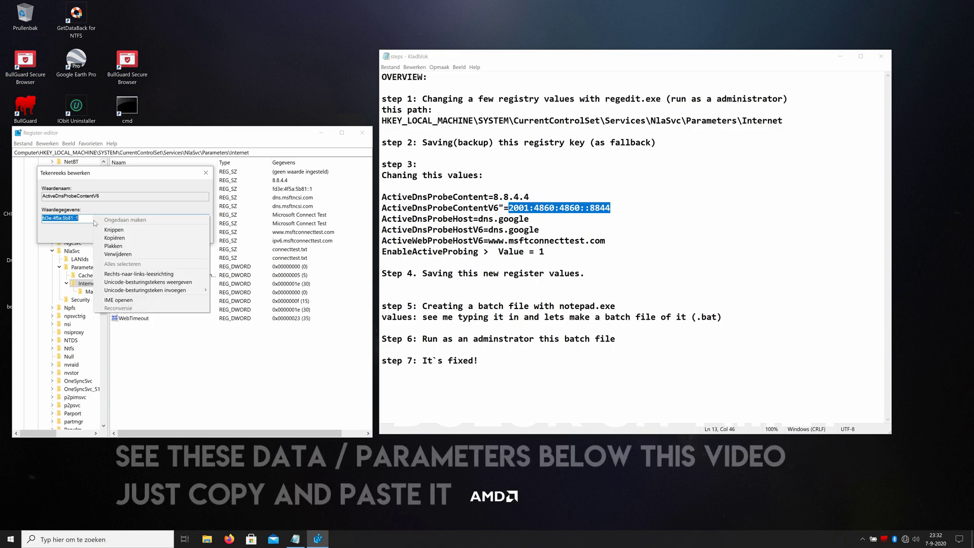
{"action": "left_click", "coordinate": [124, 247]}
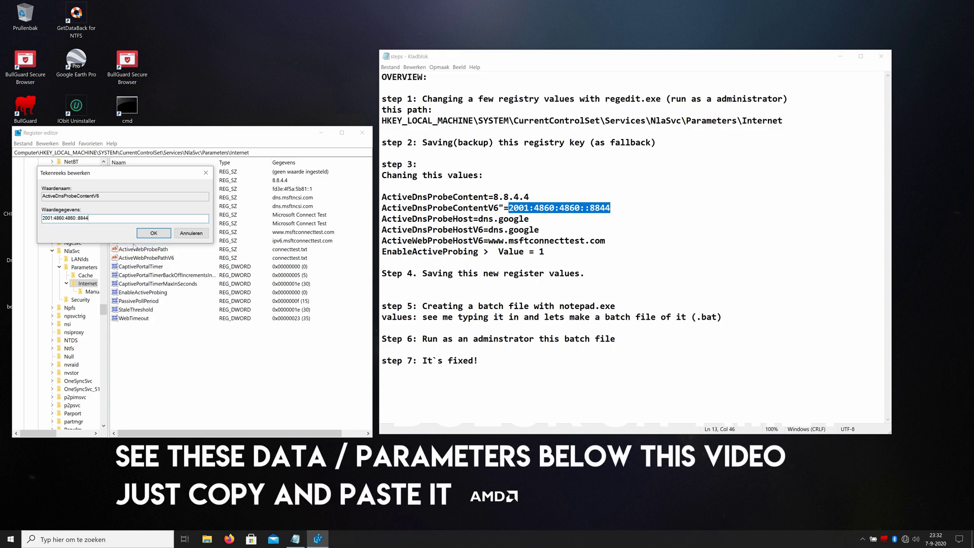
{"action": "left_click", "coordinate": [160, 234]}
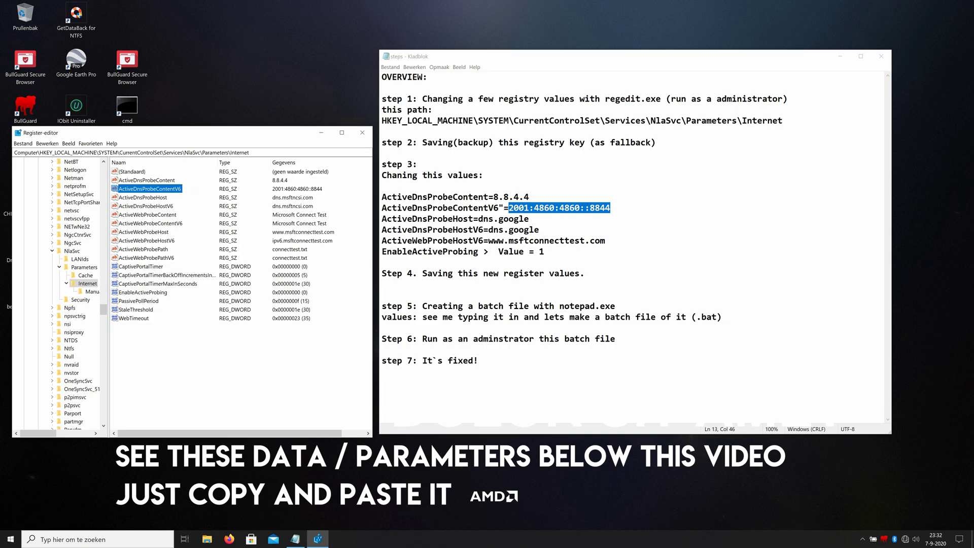
Step: Check the next lines in the notes, then return to Registry Editor
{"action": "left_click", "coordinate": [381, 196]}
{"action": "left_click_drag", "start_coordinate": [381, 196], "coordinate": [530, 196]}
{"action": "left_click", "coordinate": [529, 252]}
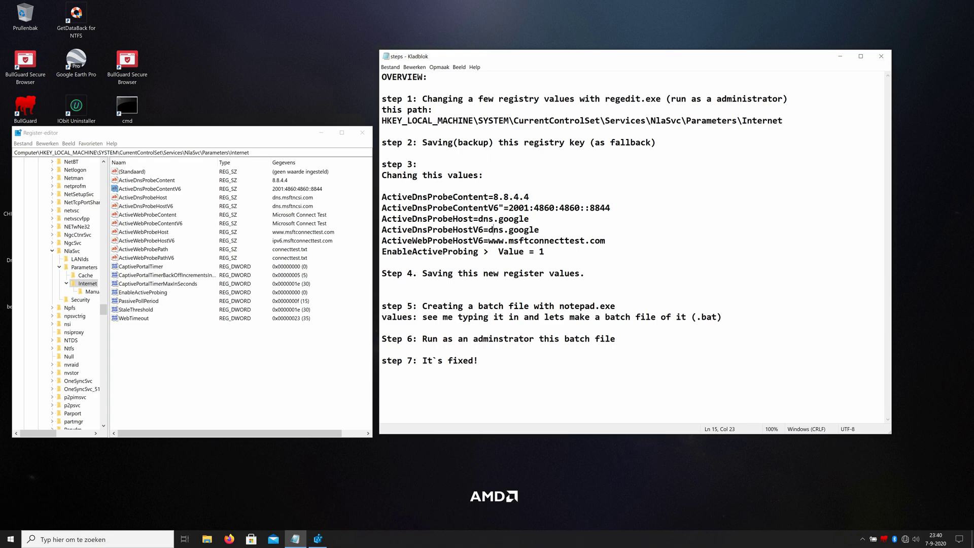
{"action": "left_click", "coordinate": [143, 200]}
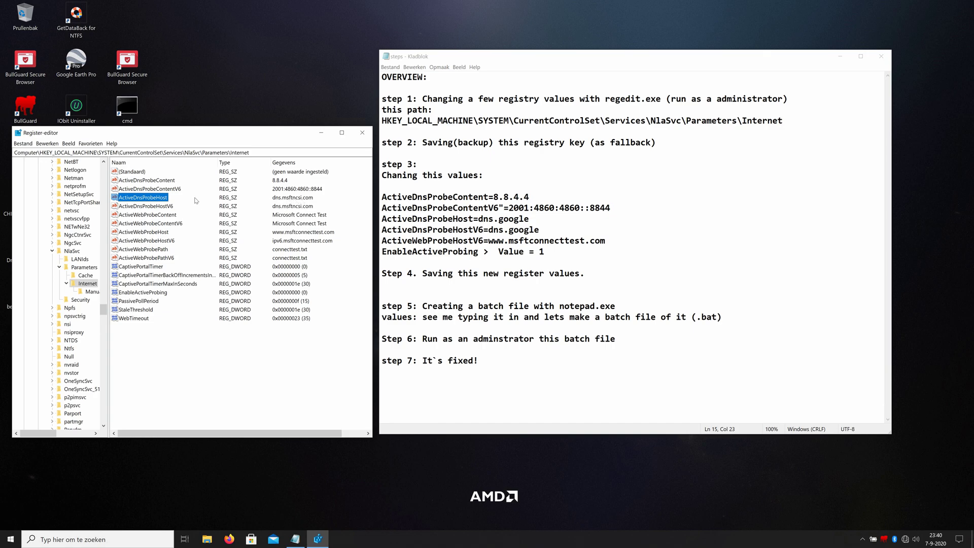
Step: Enter dns.google as the value data of ActiveDnsProbeHost and ActiveDnsProbeHostV6
{"action": "double_click", "coordinate": [158, 199]}
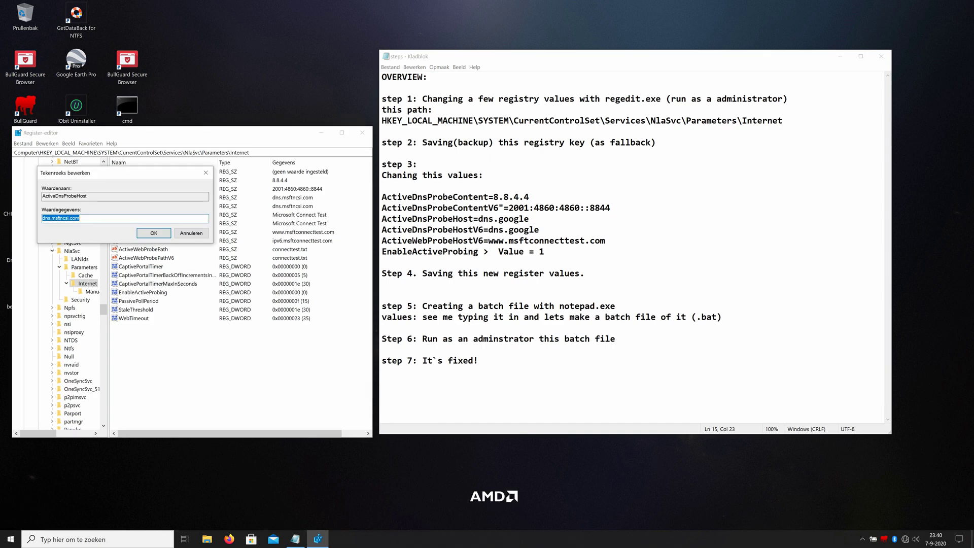
{"action": "type", "text": "dns.google"}
{"action": "left_click", "coordinate": [153, 234]}
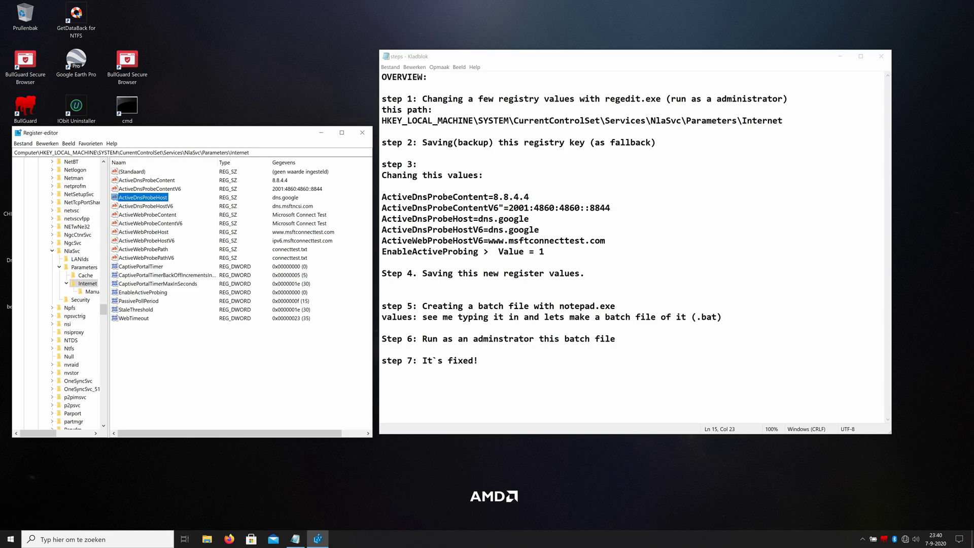
{"action": "left_click", "coordinate": [162, 207]}
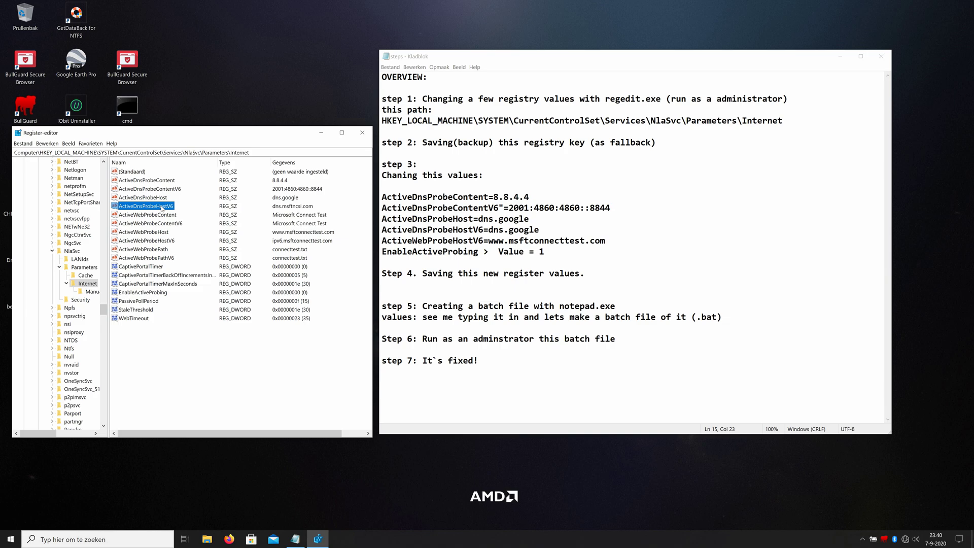
{"action": "double_click", "coordinate": [161, 207]}
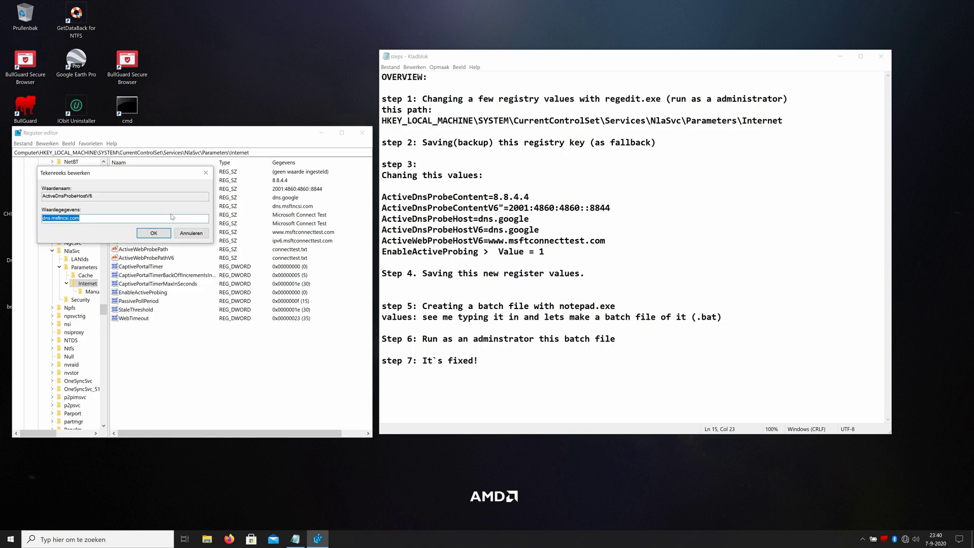
{"action": "type", "text": "dns.google"}
{"action": "left_click", "coordinate": [153, 233]}
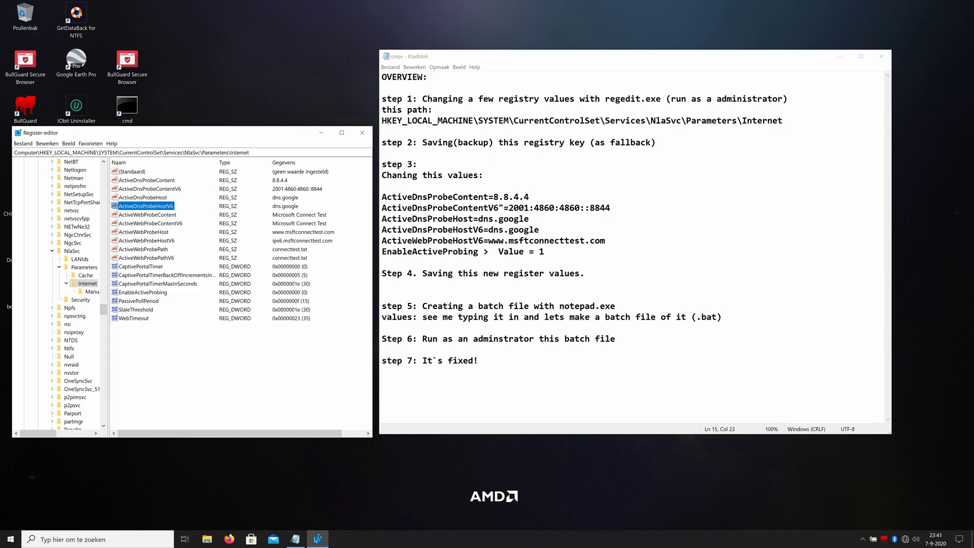
{"action": "left_click", "coordinate": [438, 240]}
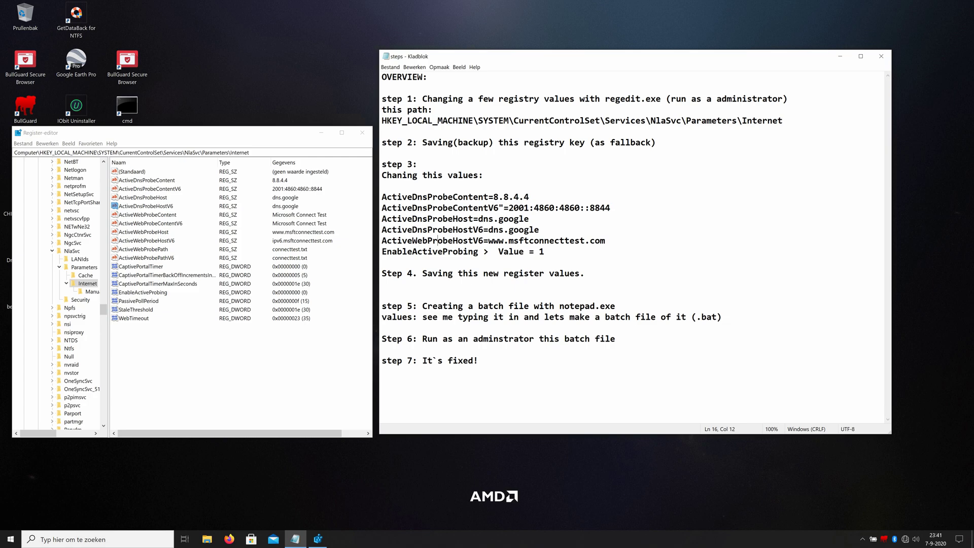
{"action": "left_click", "coordinate": [161, 242]}
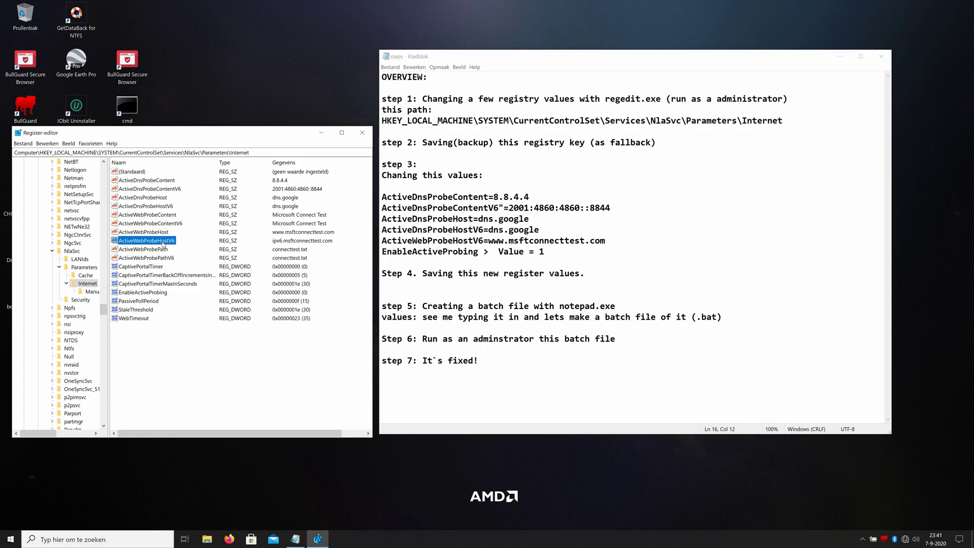
{"action": "double_click", "coordinate": [163, 242]}
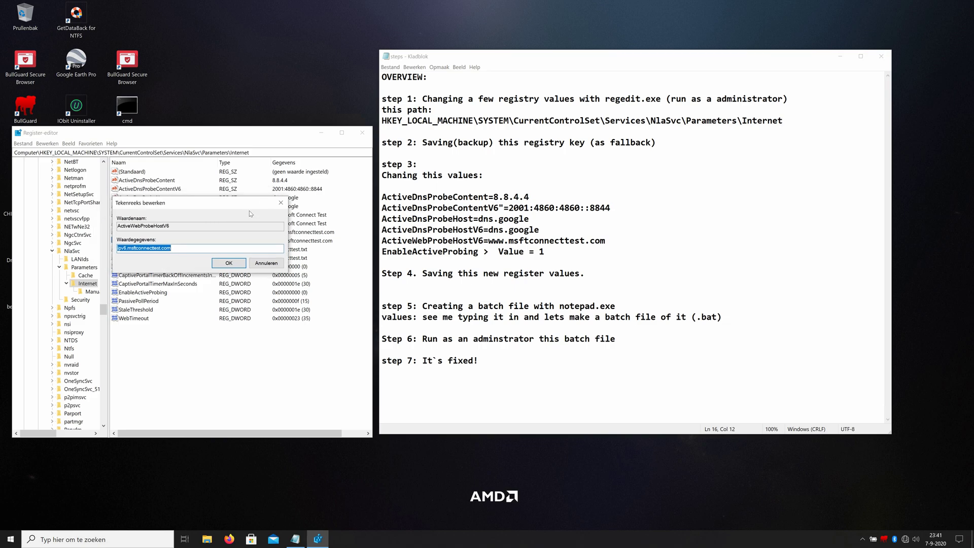
{"action": "left_click_drag", "start_coordinate": [249, 211], "coordinate": [321, 303]}
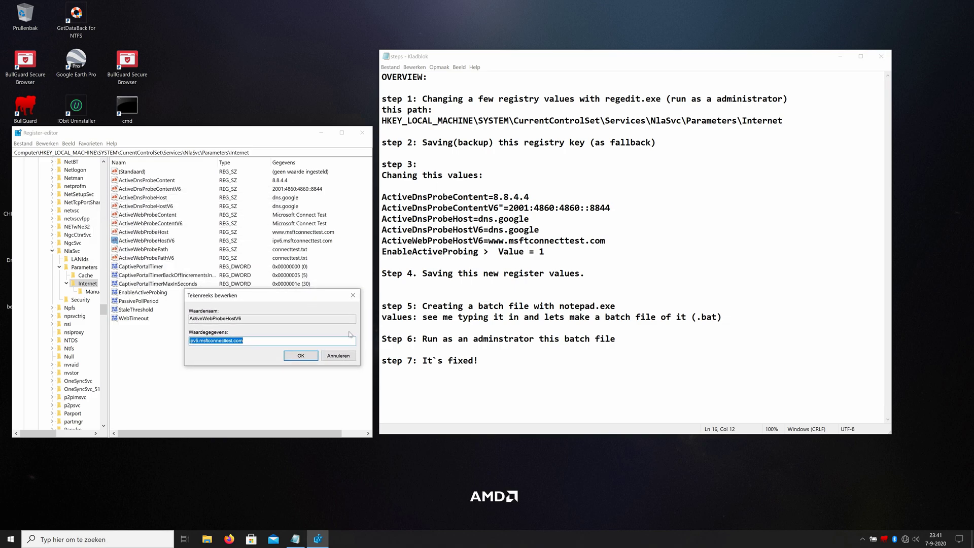
{"action": "left_click_drag", "start_coordinate": [605, 240], "coordinate": [488, 240]}
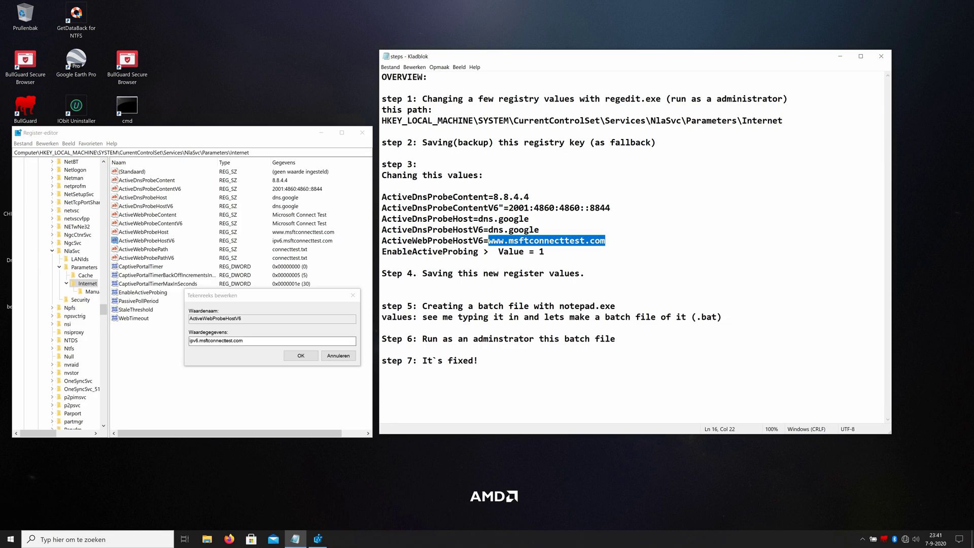
{"action": "key", "text": "alt+Tab"}
{"action": "key", "text": "ctrl+v"}
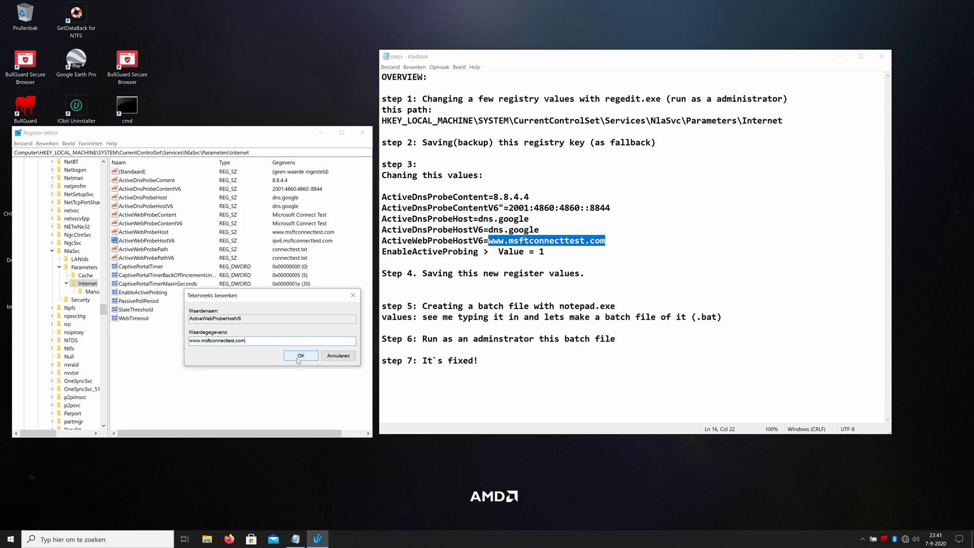
{"action": "left_click", "coordinate": [303, 357]}
{"action": "left_click", "coordinate": [382, 251]}
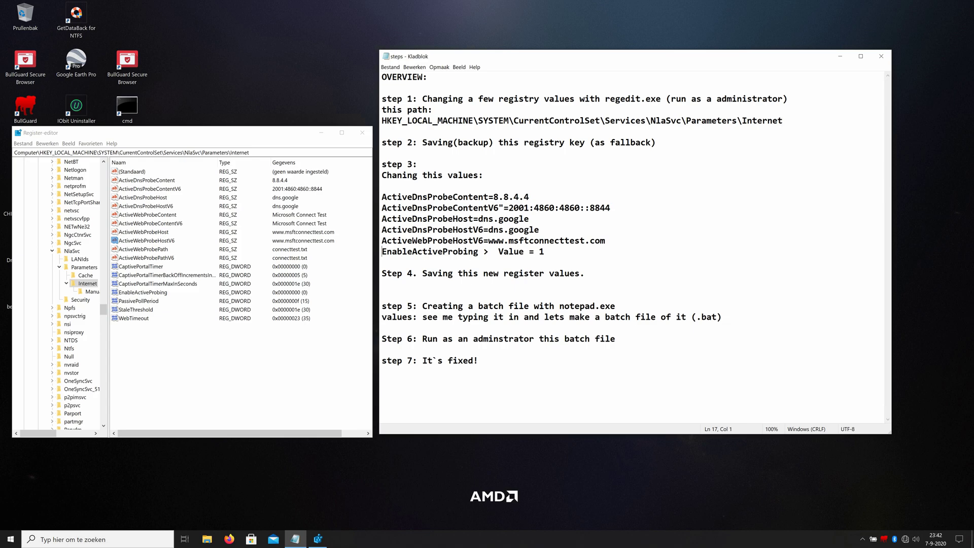
Step: Change EnableActiveProbing's value data to 1, then close Registry Editor
{"action": "left_click", "coordinate": [143, 295]}
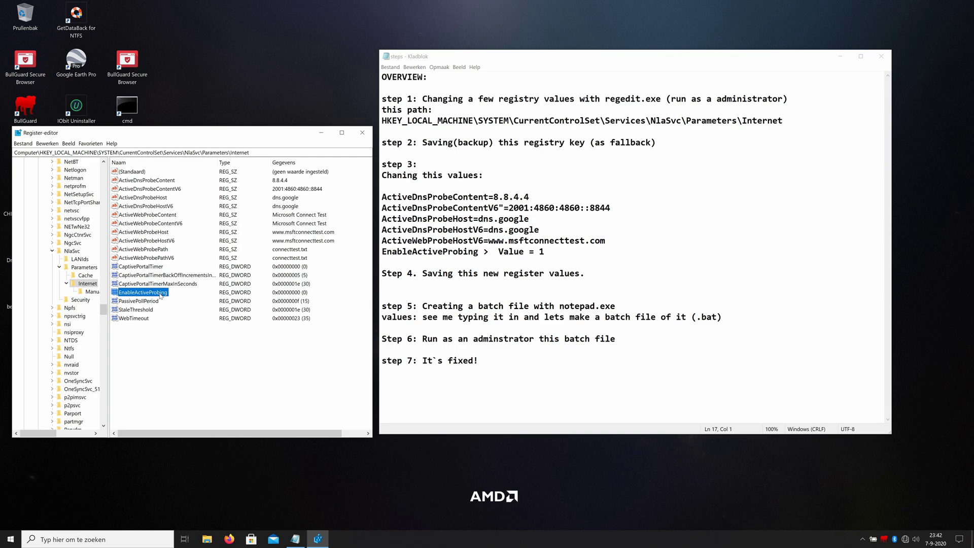
{"action": "double_click", "coordinate": [160, 295]}
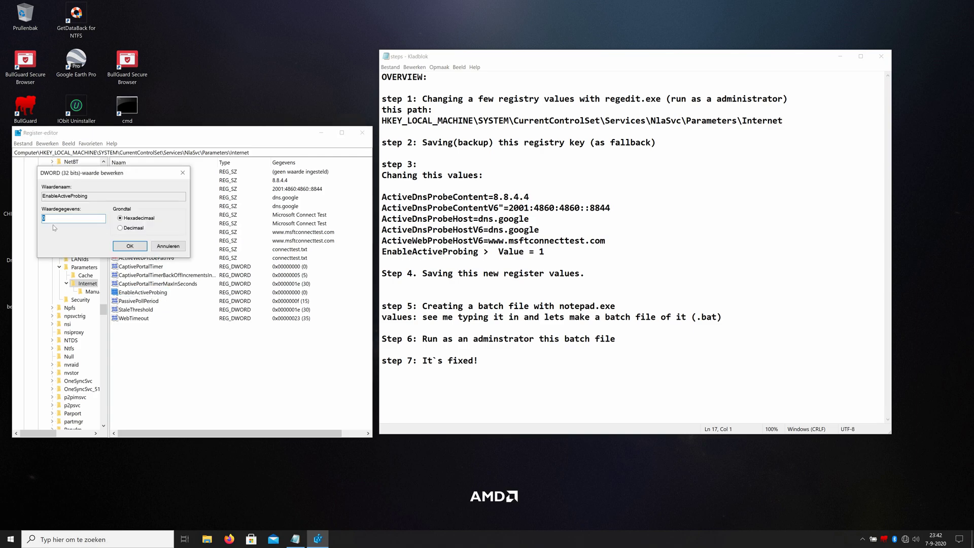
{"action": "type", "text": "1"}
{"action": "left_click", "coordinate": [137, 248]}
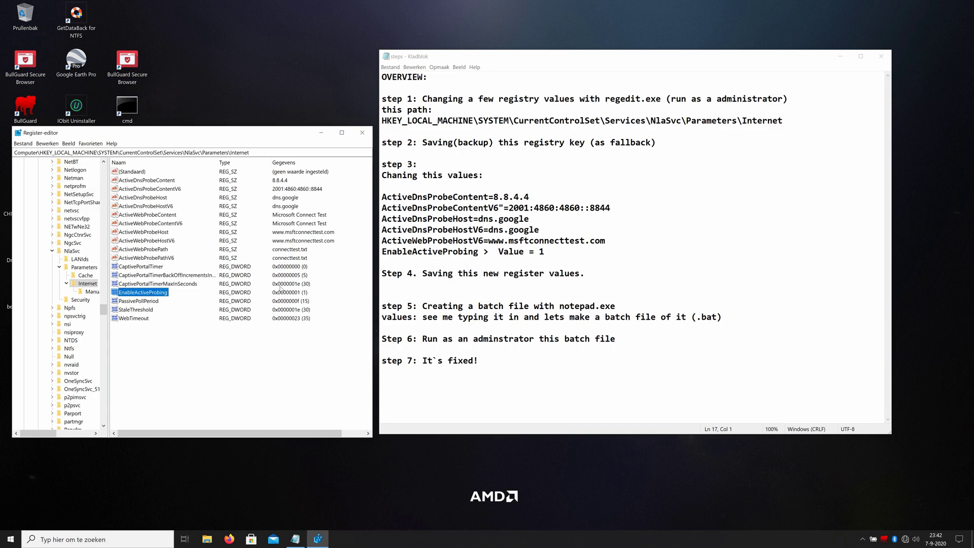
{"action": "left_click", "coordinate": [313, 179]}
{"action": "left_click", "coordinate": [362, 133]}
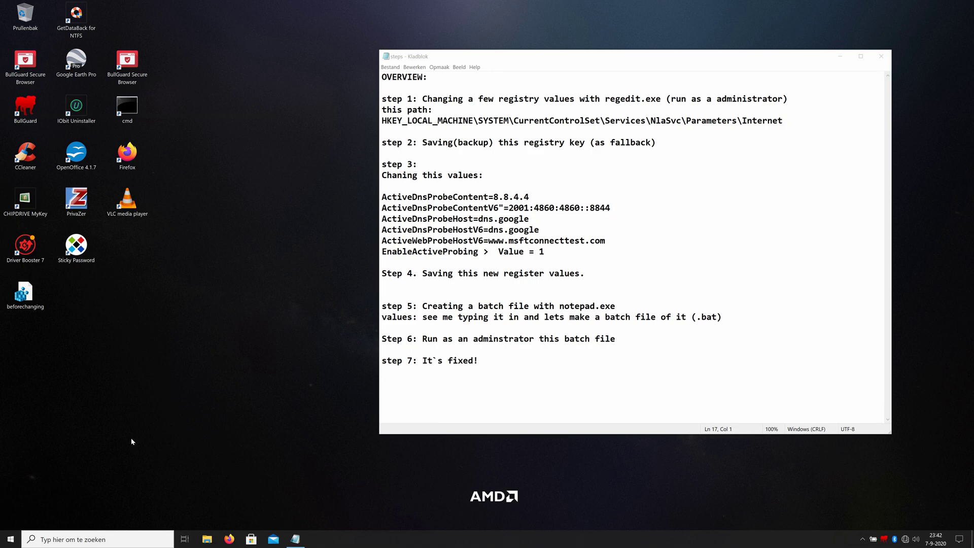
{"action": "left_click", "coordinate": [104, 539]}
{"action": "type", "text": "r"}
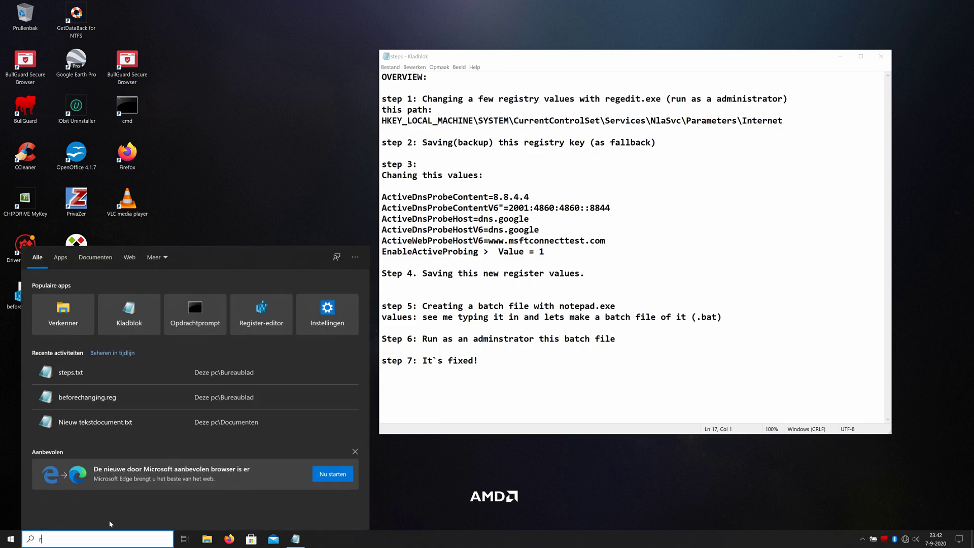
{"action": "type", "text": "egedit"}
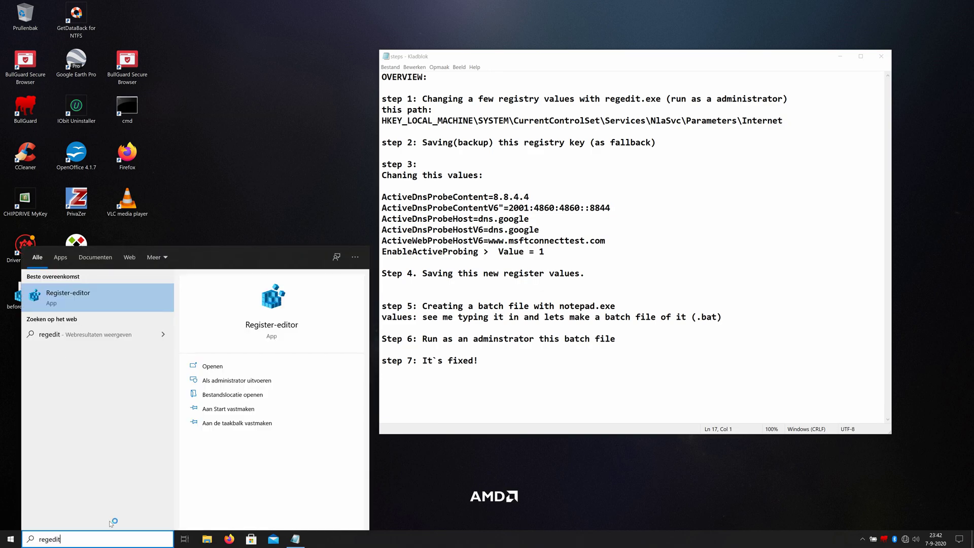
{"action": "type", "text": ".exe"}
{"action": "key", "text": "Return"}
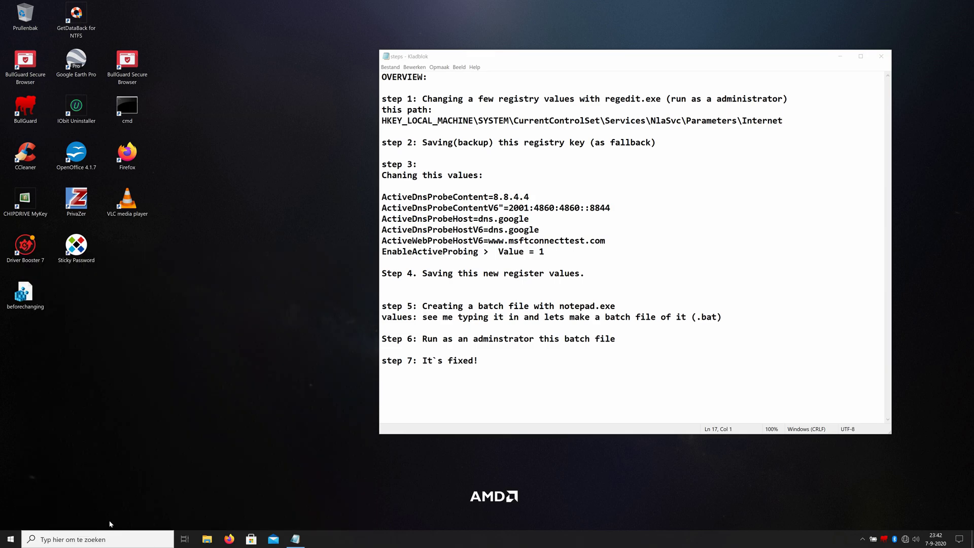
{"action": "key", "text": "Left"}
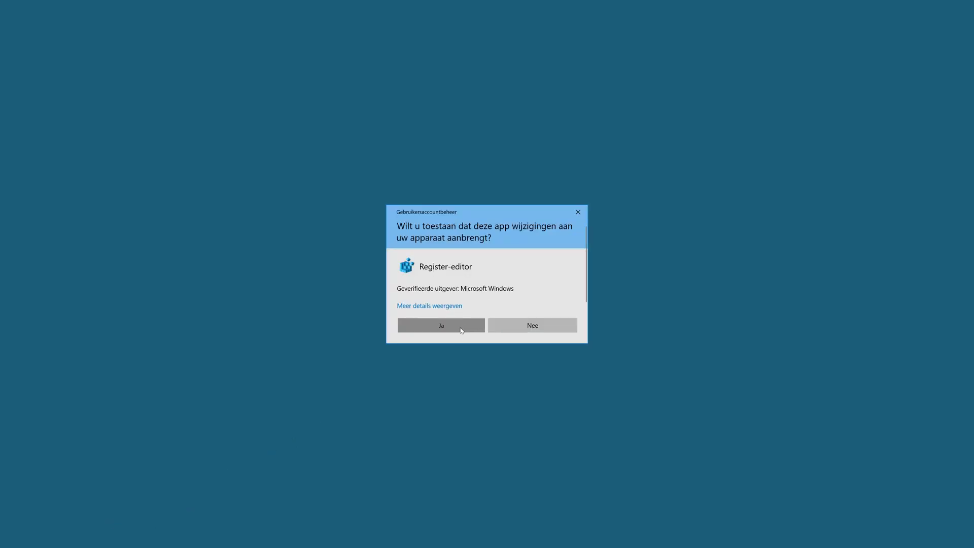
{"action": "key", "text": "Return"}
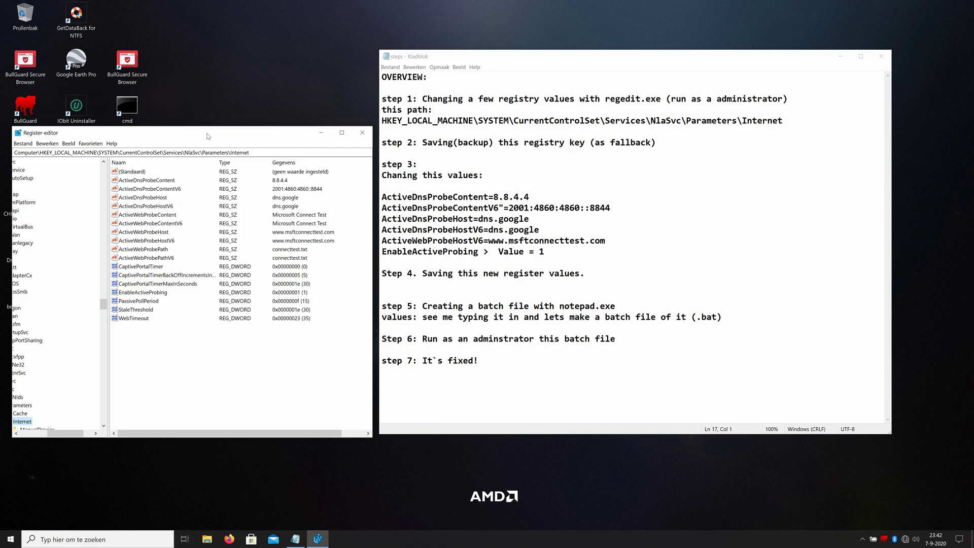
{"action": "left_click_drag", "start_coordinate": [180, 139], "coordinate": [243, 133]}
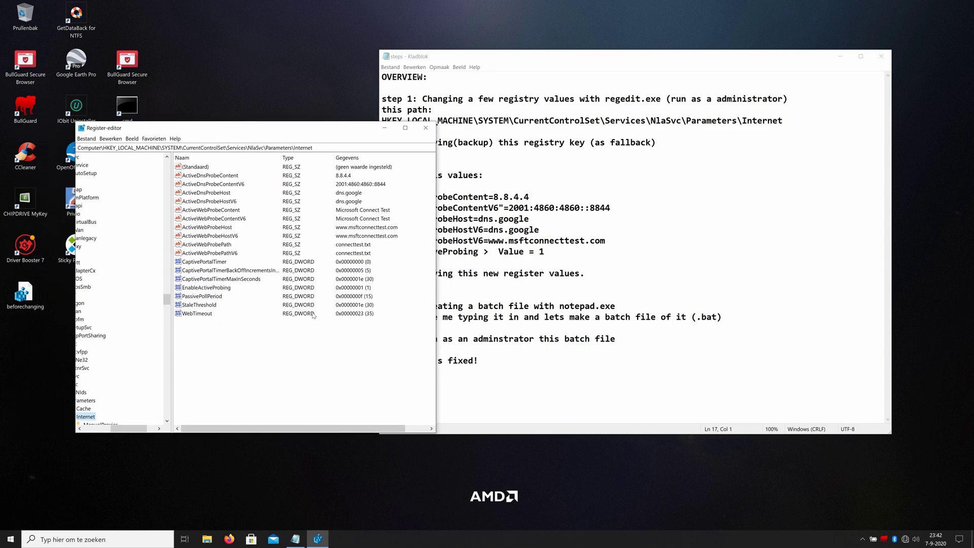
{"action": "left_click", "coordinate": [214, 288]}
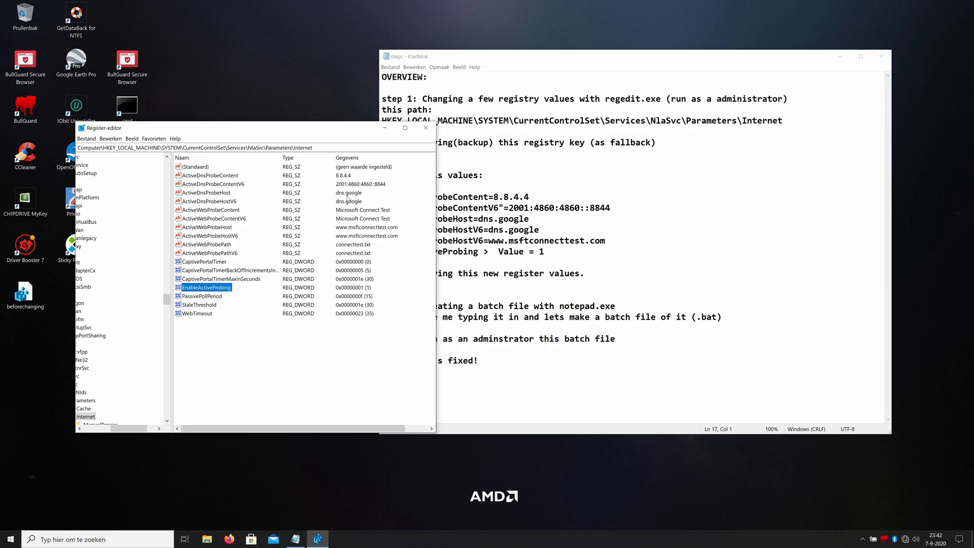
{"action": "left_click", "coordinate": [425, 129]}
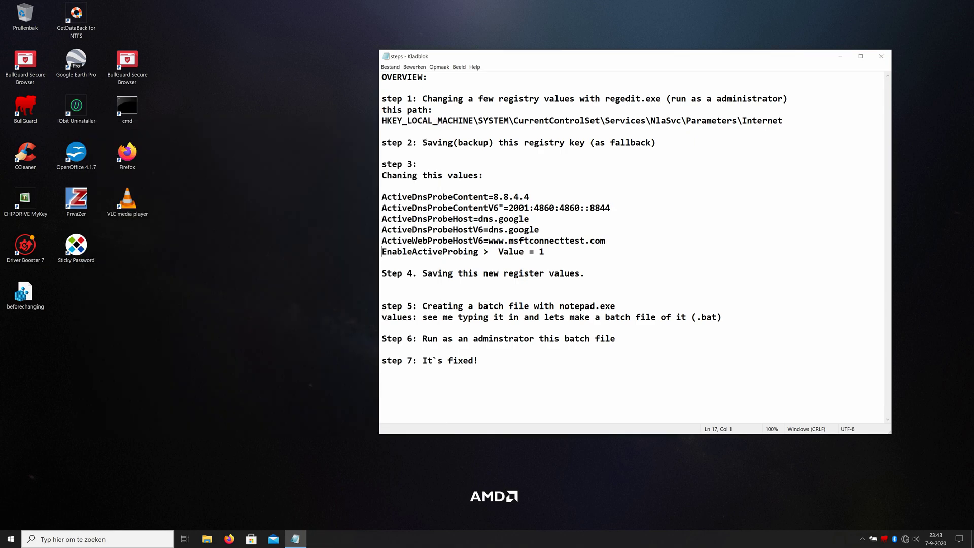
Step: Launch a new blank Notepad window by searching for notepad.exe
{"action": "left_click_drag", "start_coordinate": [423, 274], "coordinate": [586, 284]}
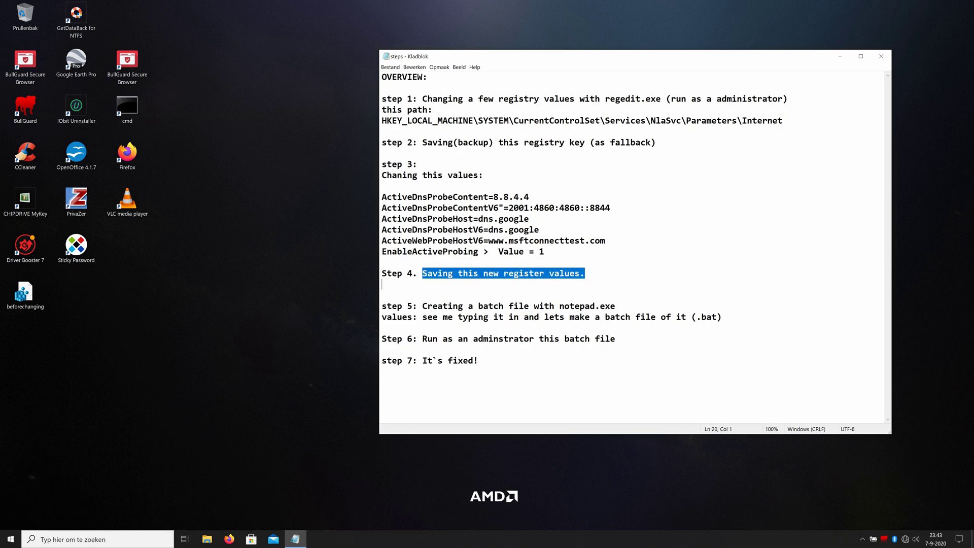
{"action": "left_click", "coordinate": [276, 344]}
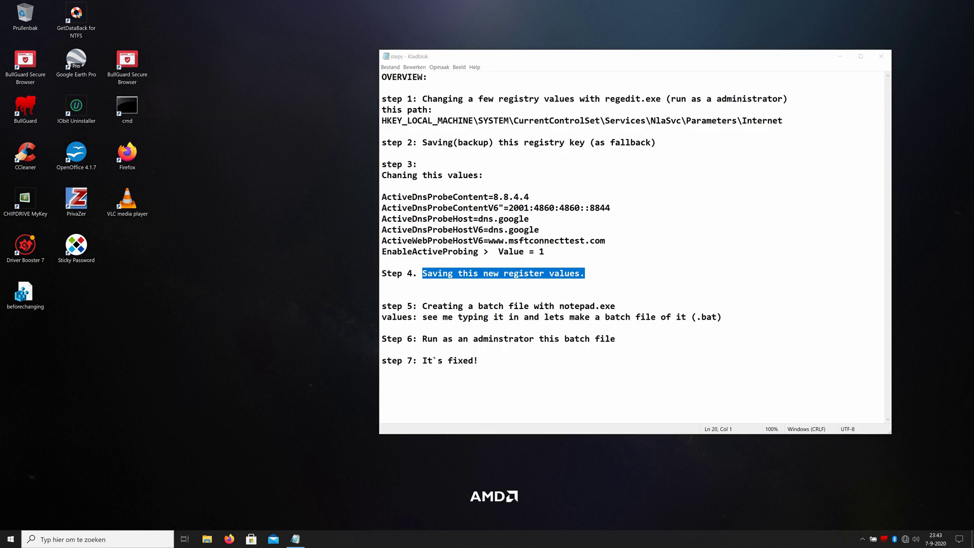
{"action": "left_click", "coordinate": [137, 539]}
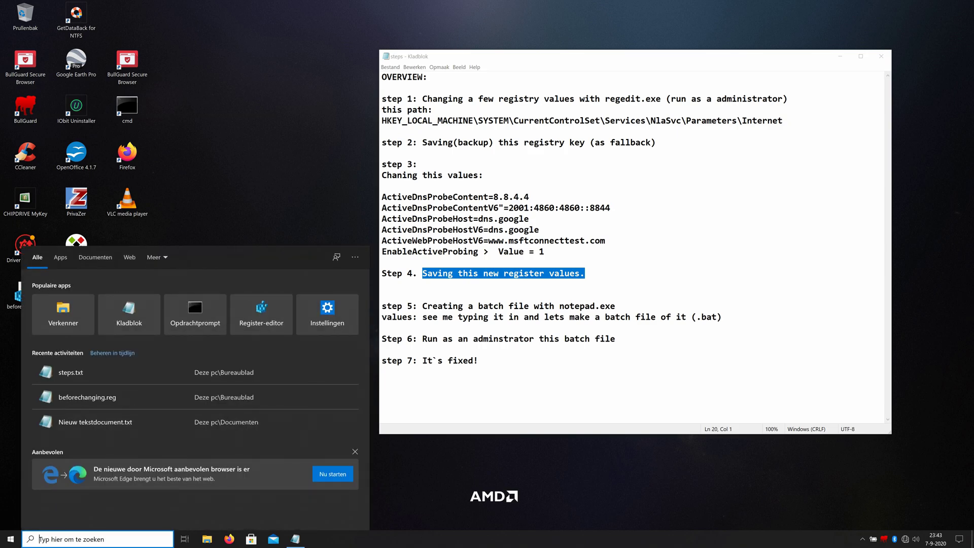
{"action": "type", "text": "no"}
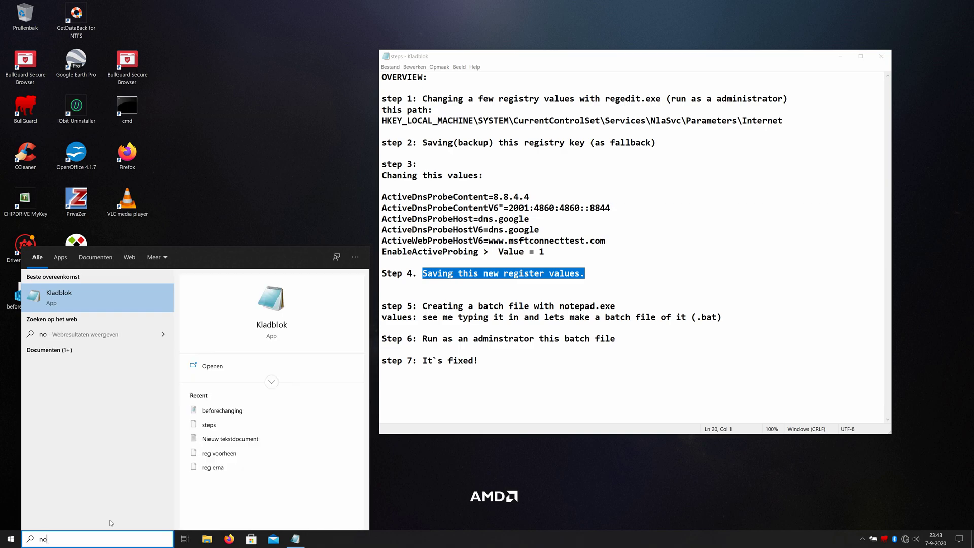
{"action": "type", "text": "tepad.exe"}
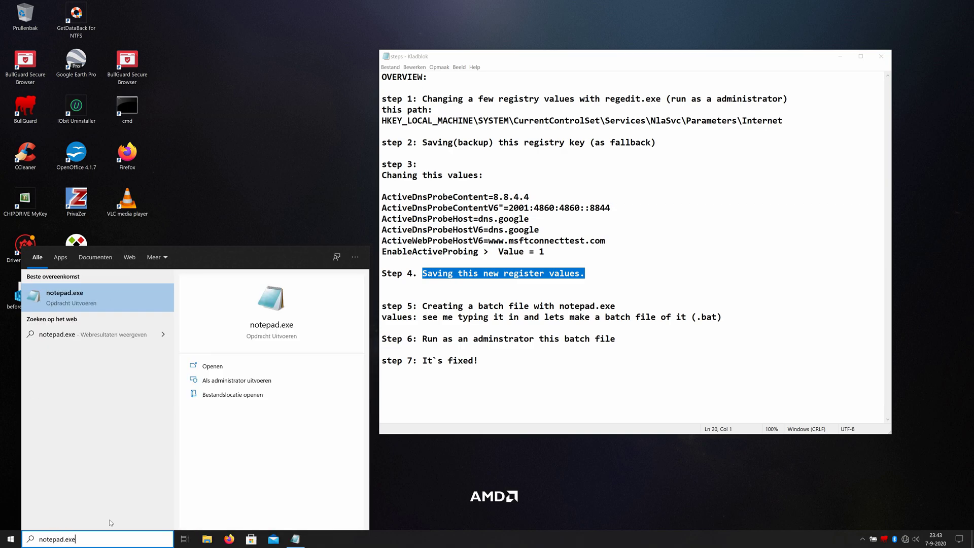
{"action": "left_click", "coordinate": [91, 305]}
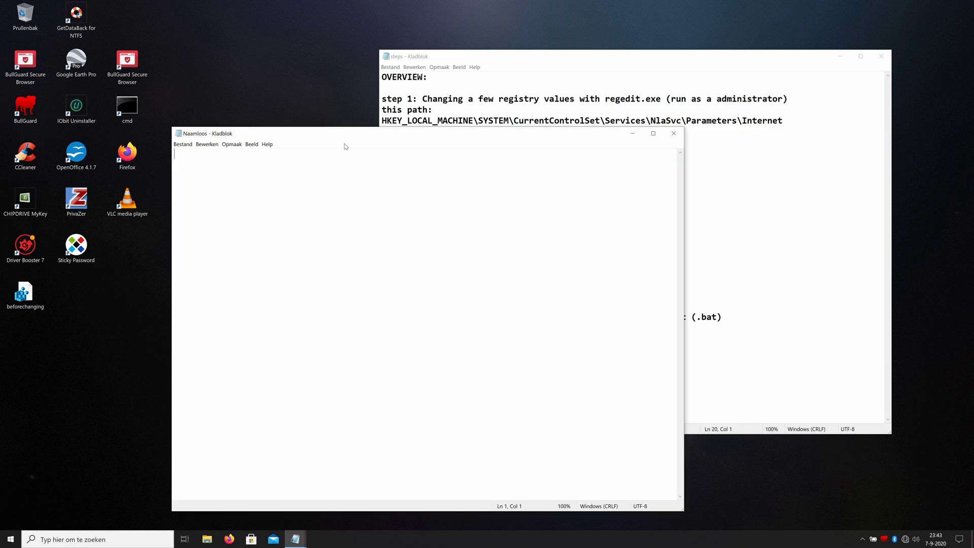
Step: Type the lines netsh winsock reset, pause and netsh int ip reset
{"action": "left_click_drag", "start_coordinate": [344, 147], "coordinate": [376, 156]}
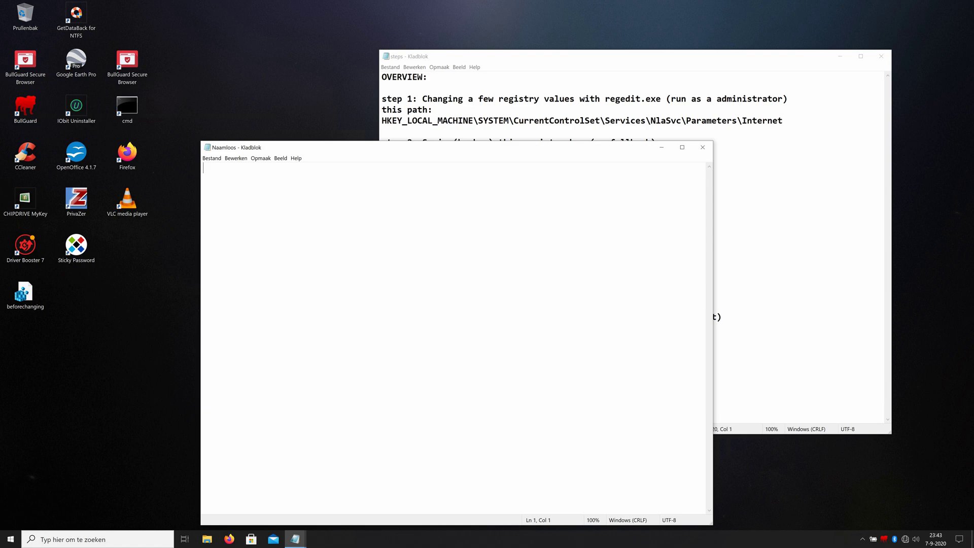
{"action": "type", "text": "netsh"}
{"action": "type", "text": "wind"}
{"action": "key", "text": "BackSpace"}
{"action": "type", "text": "sock reset"}
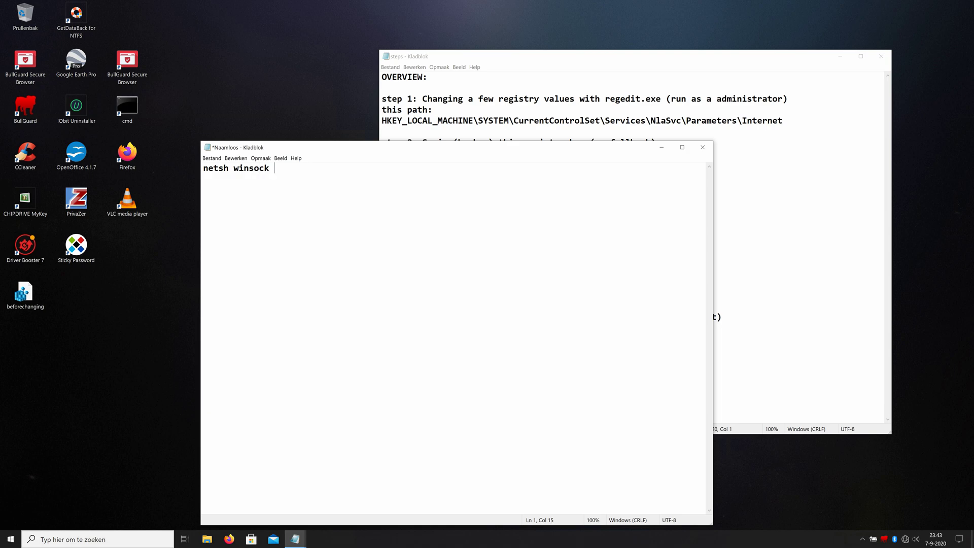
{"action": "key", "text": "Return"}
{"action": "type", "text": "pause"}
{"action": "key", "text": "Up"}
{"action": "key", "text": "Up"}
{"action": "key", "text": "End"}
{"action": "key", "text": "Down"}
{"action": "type", "text": "netsh int"}
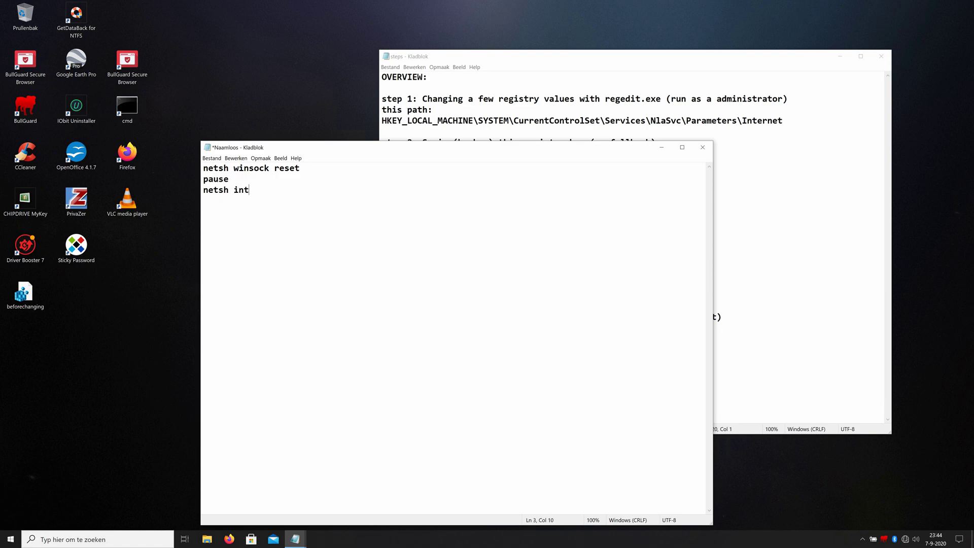
{"action": "type", "text": " ip"}
{"action": "type", "text": " reset"}
Step: Add pause, ipconfig /flushdns, pause and shutdown -f -r -t 00, keeping the delay at 00
{"action": "type", "text": "pause "}
{"action": "type", "text": "ipconfig"}
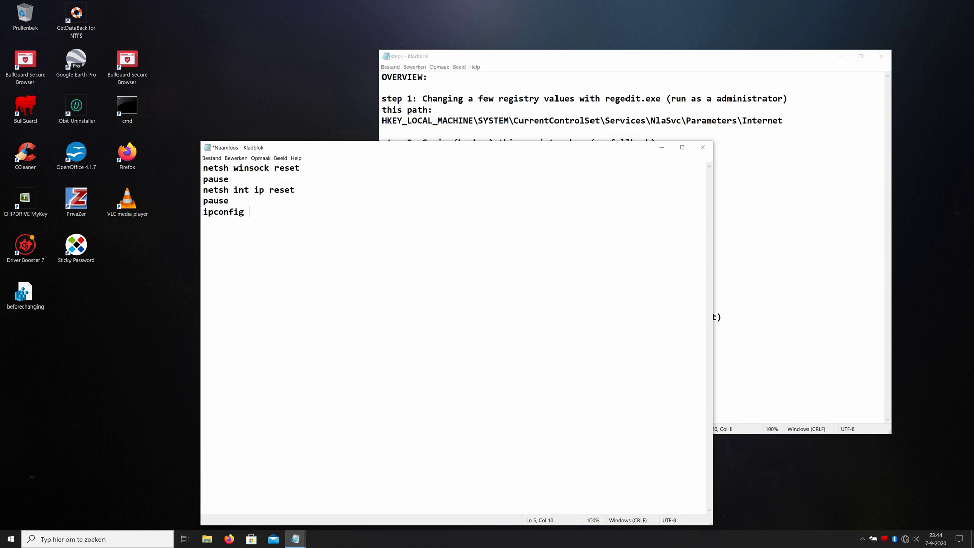
{"action": "type", "text": " /flushd"}
{"action": "type", "text": "ns"}
{"action": "type", "text": "pause "}
{"action": "type", "text": "shutdown "}
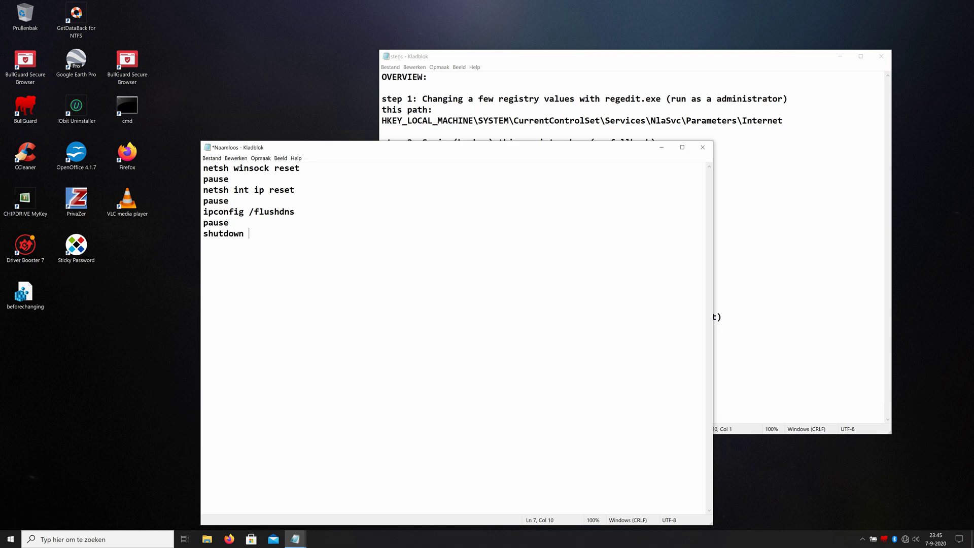
{"action": "type", "text": "-f -r -t 00"}
{"action": "left_click_drag", "start_coordinate": [259, 233], "coordinate": [248, 234]}
{"action": "left_click", "coordinate": [275, 233]}
{"action": "left_click", "coordinate": [269, 233]}
{"action": "left_click", "coordinate": [284, 233]}
{"action": "left_click_drag", "start_coordinate": [294, 233], "coordinate": [299, 234]}
{"action": "type", "text": "6"}
{"action": "left_click", "coordinate": [305, 233]}
{"action": "key", "text": "BackSpace"}
{"action": "key", "text": "BackSpace"}
{"action": "type", "text": "00"}
Step: Save the commands to the desktop as repair connection.bat with file type All Files
{"action": "left_click", "coordinate": [220, 159]}
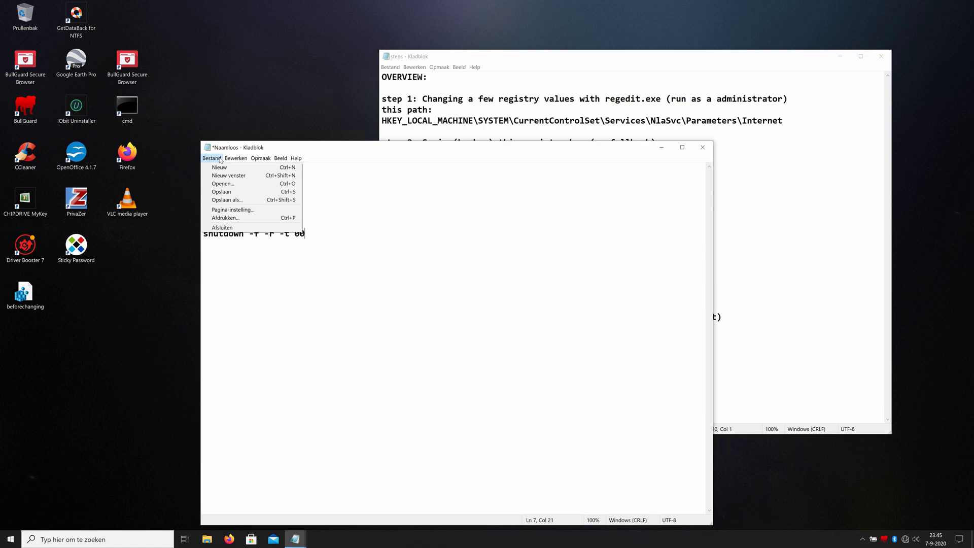
{"action": "left_click", "coordinate": [237, 200]}
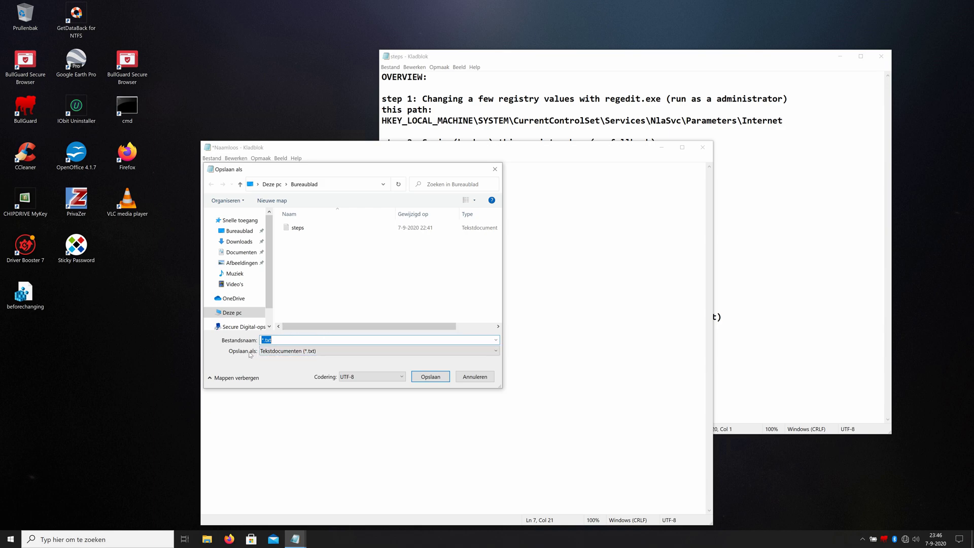
{"action": "left_click", "coordinate": [279, 351]}
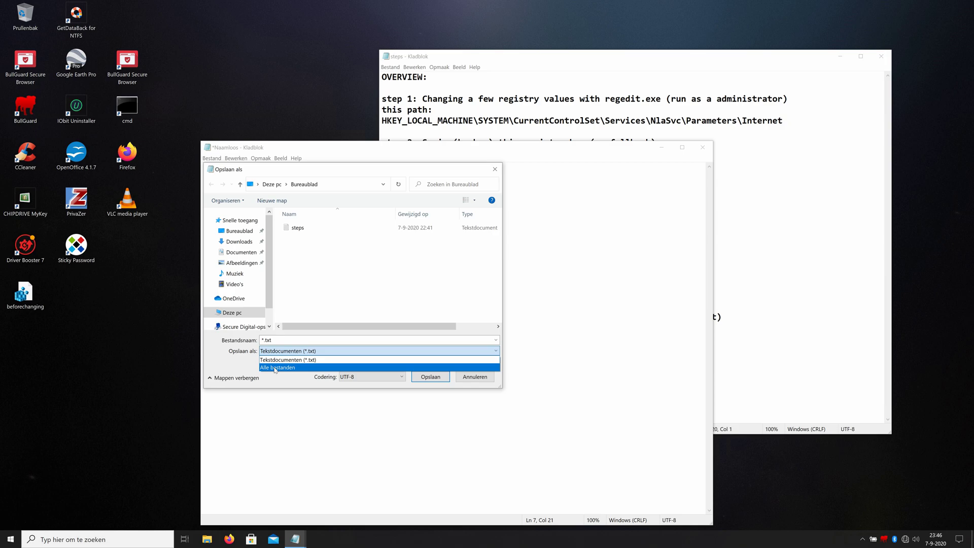
{"action": "left_click", "coordinate": [275, 367]}
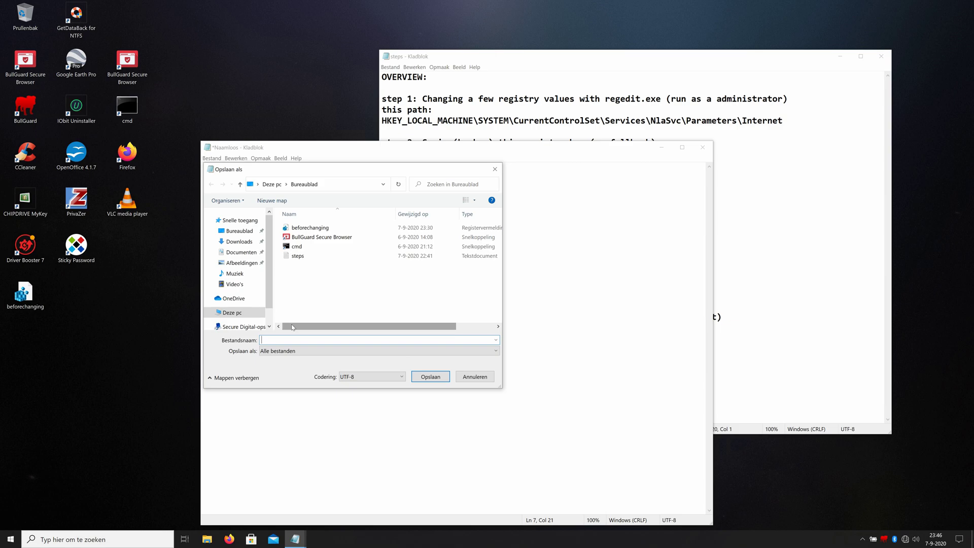
{"action": "type", "text": "repai"}
{"action": "type", "text": "r connection"}
{"action": "type", "text": ".bar"}
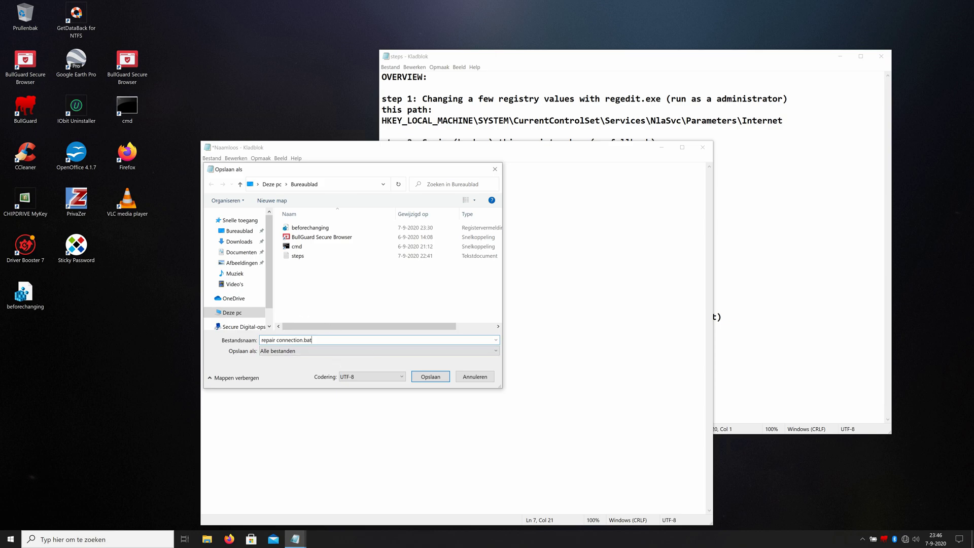
{"action": "left_click", "coordinate": [432, 378]}
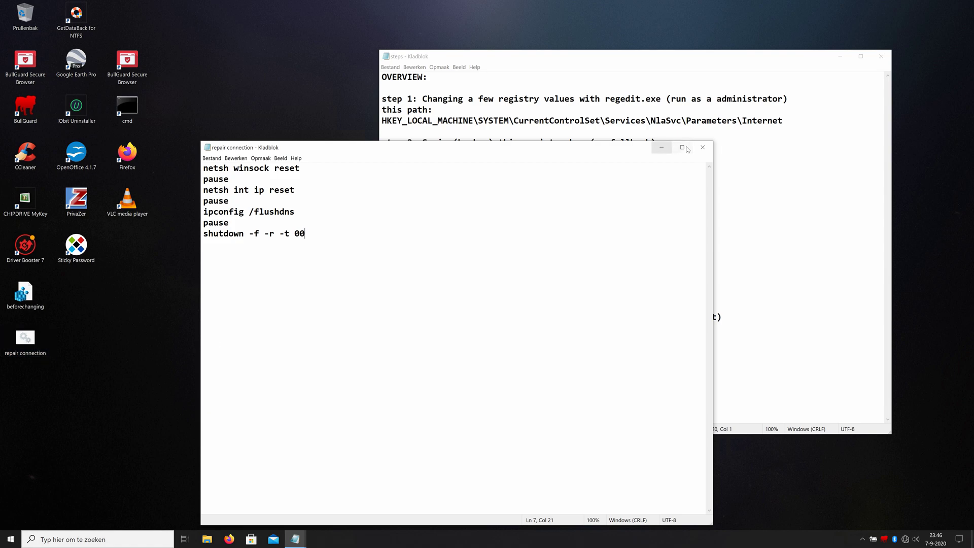
Step: Close the batch file, reopen it via Edit to review the commands, and close it again
{"action": "left_click", "coordinate": [702, 148]}
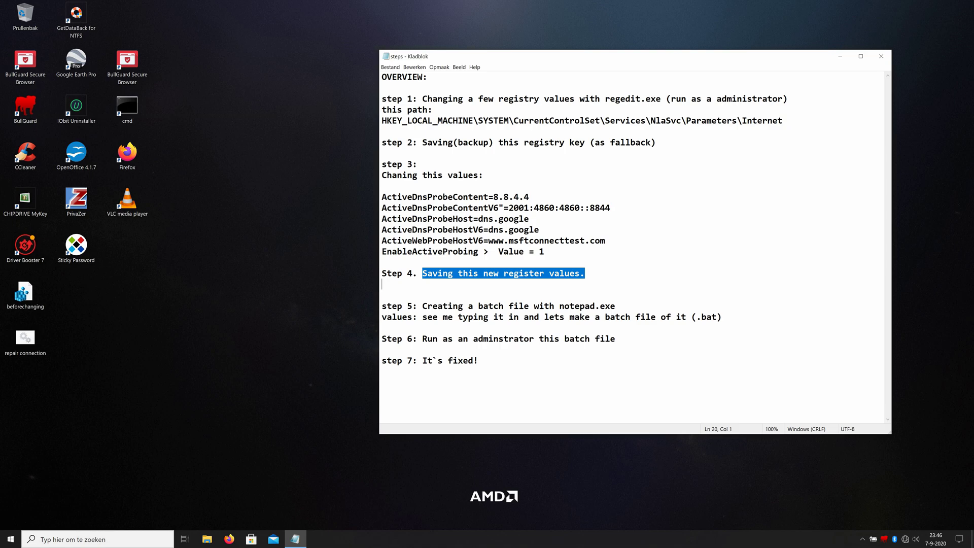
{"action": "left_click", "coordinate": [463, 306]}
{"action": "left_click_drag", "start_coordinate": [428, 306], "coordinate": [549, 306]}
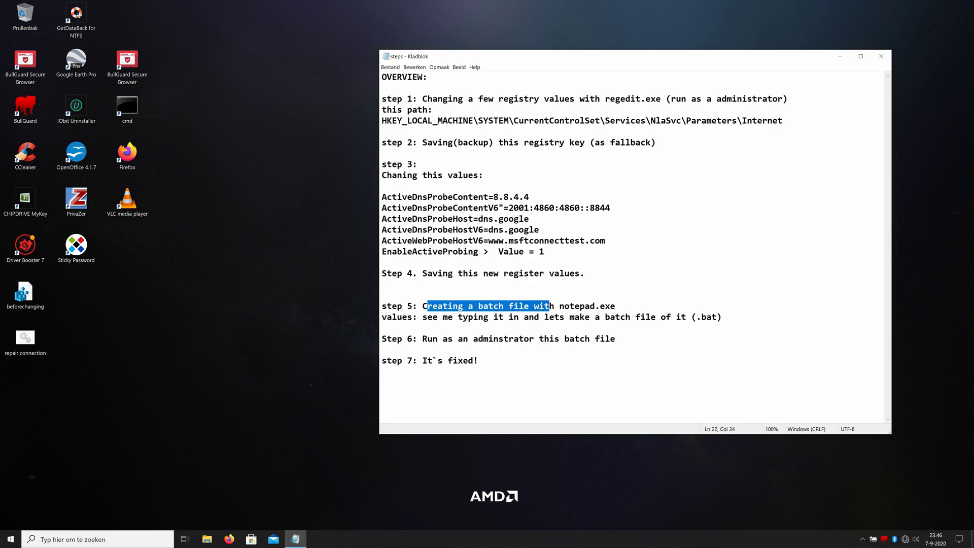
{"action": "left_click", "coordinate": [427, 317]}
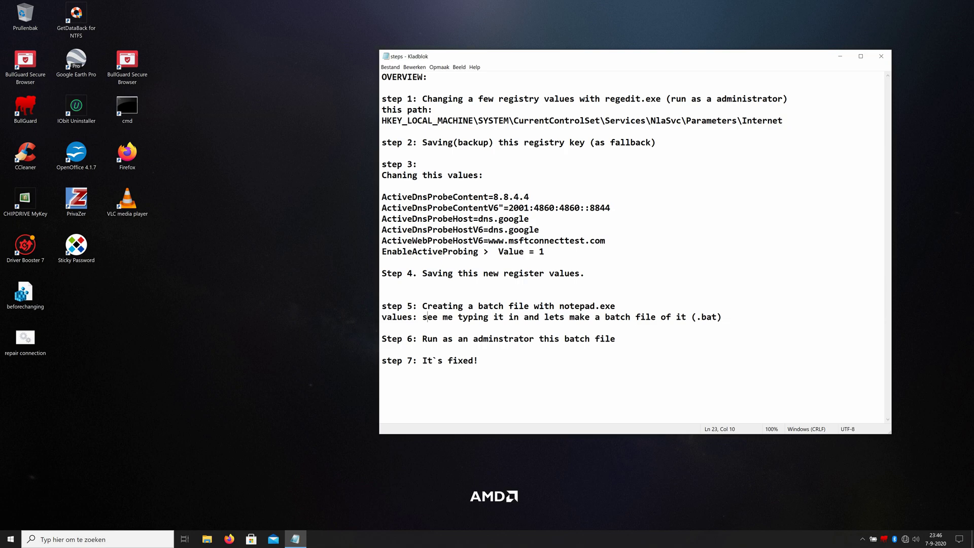
{"action": "right_click", "coordinate": [30, 344]}
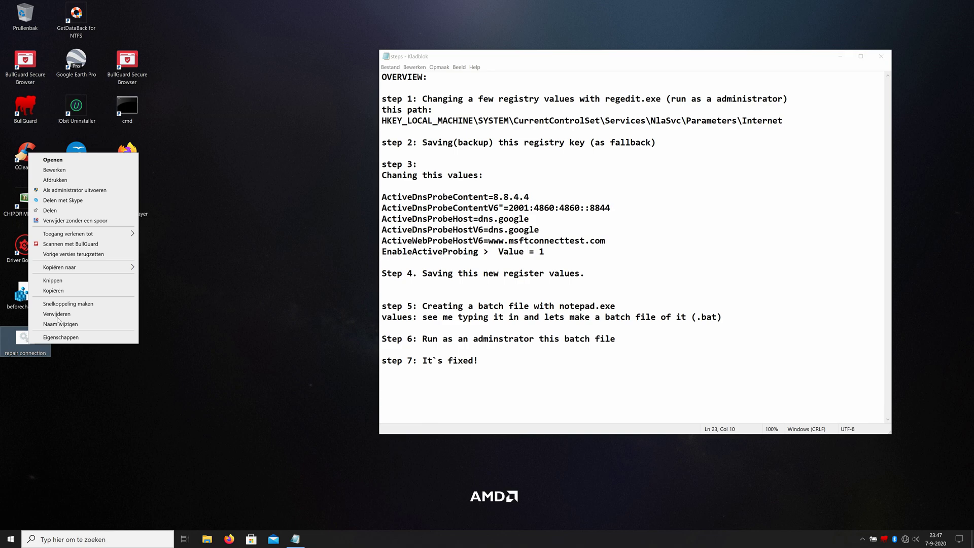
{"action": "left_click", "coordinate": [54, 170]}
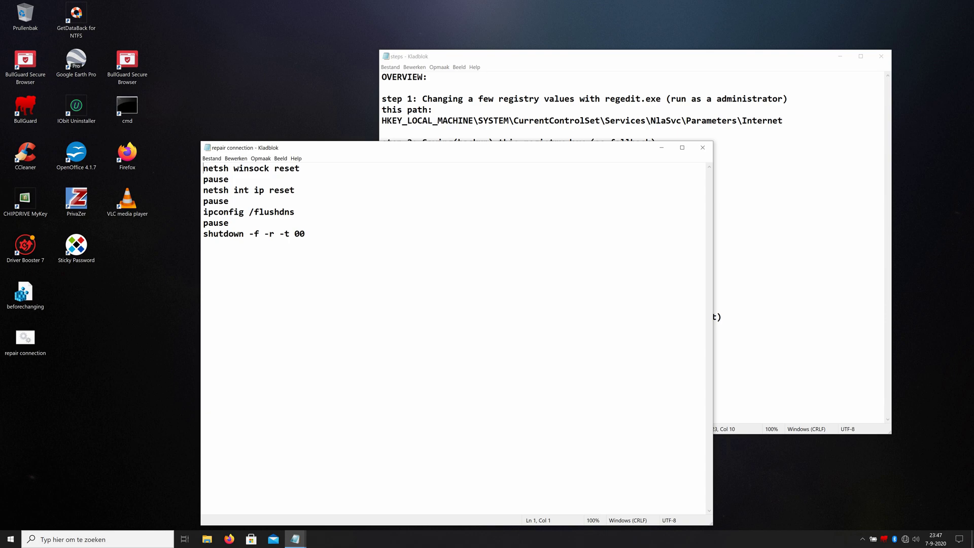
{"action": "left_click", "coordinate": [703, 148]}
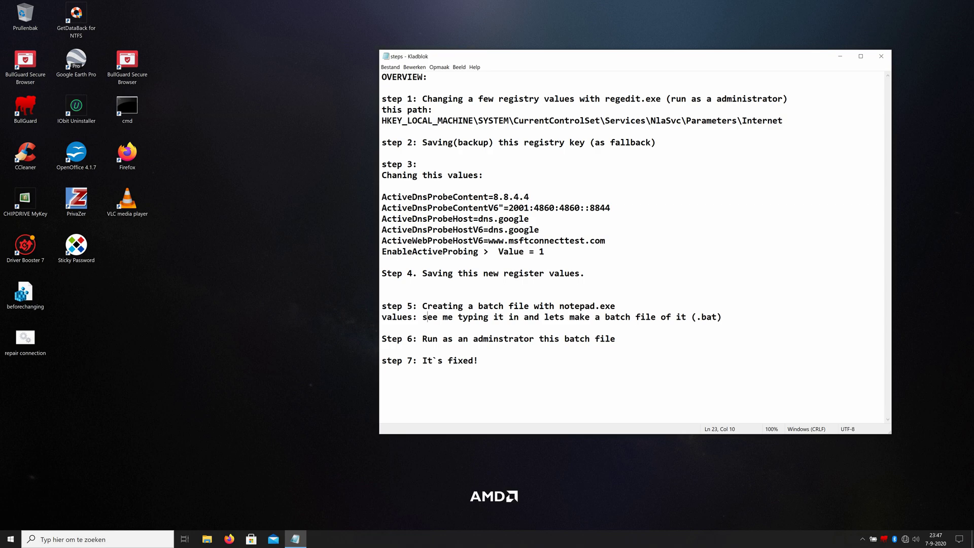
Step: Read the Step 6 run-as-administrator instruction, then close the steps notes
{"action": "left_click_drag", "start_coordinate": [422, 338], "coordinate": [615, 338]}
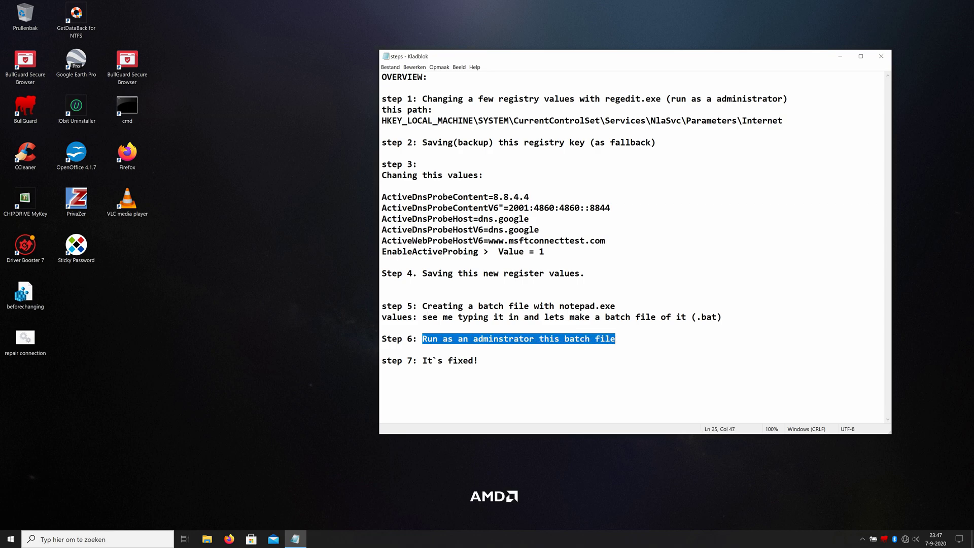
{"action": "left_click", "coordinate": [881, 56]}
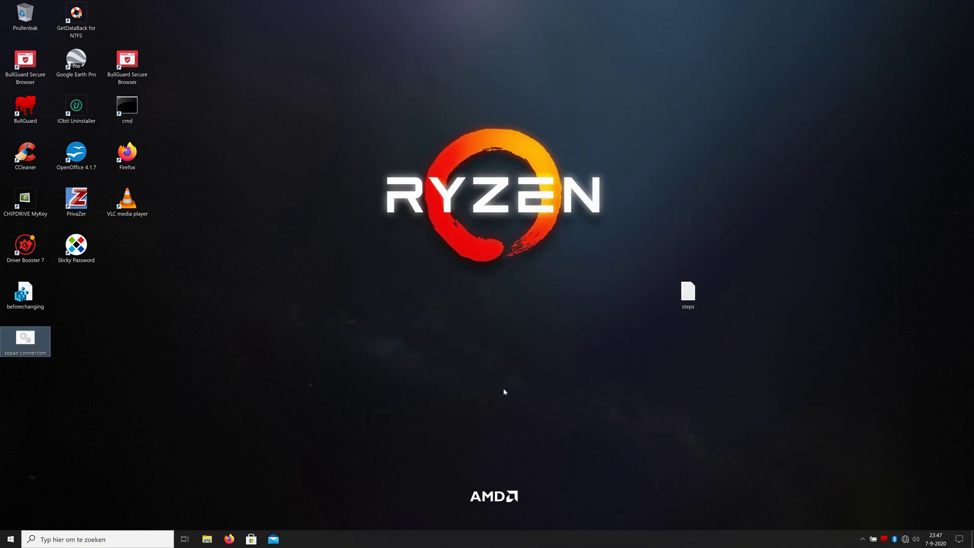
{"action": "mouse_move", "coordinate": [905, 541]}
Step: Run repair connection as administrator and approve the permission prompt
{"action": "left_click", "coordinate": [25, 343]}
{"action": "right_click", "coordinate": [25, 343]}
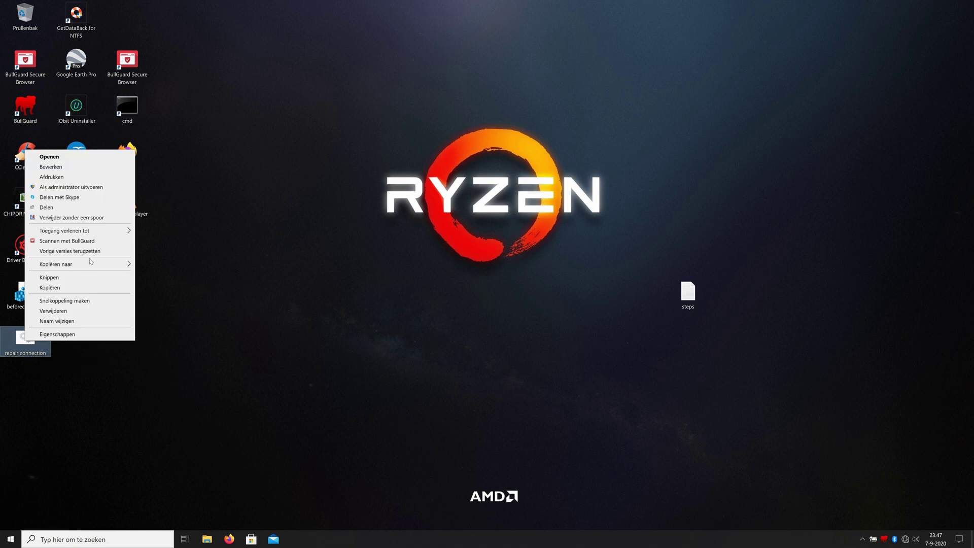
{"action": "left_click", "coordinate": [68, 395]}
{"action": "right_click", "coordinate": [32, 339]}
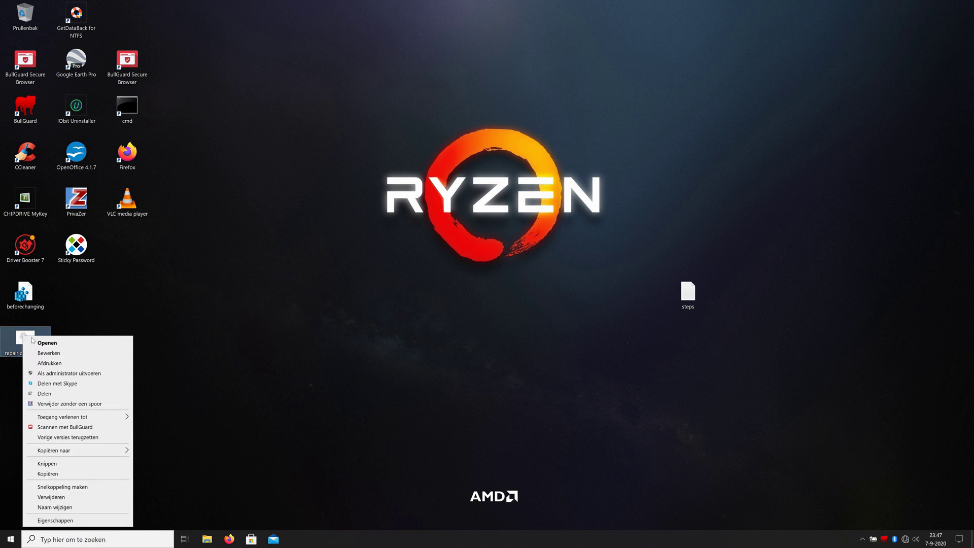
{"action": "left_click", "coordinate": [78, 373]}
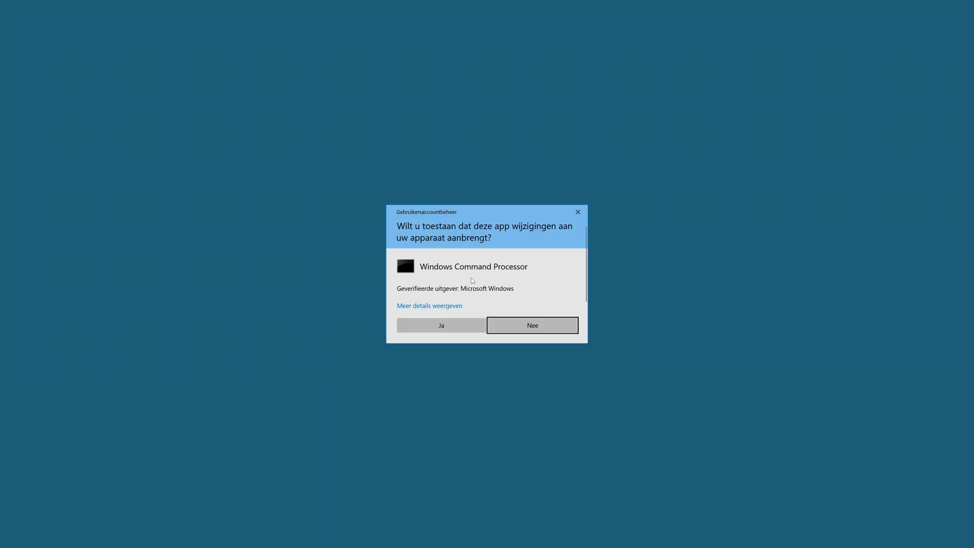
{"action": "left_click", "coordinate": [449, 329]}
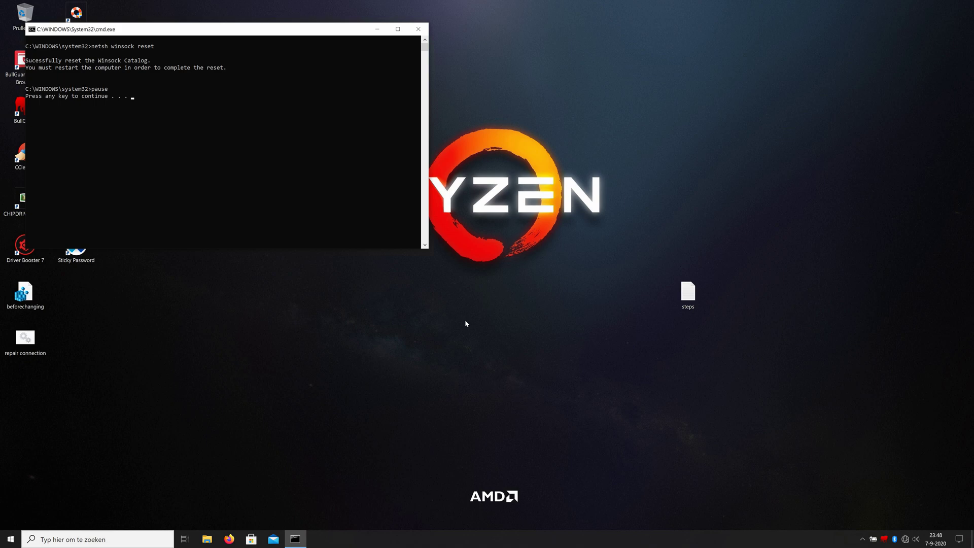
Step: Continue past each pause so winsock reset, IP reset and DNS flush finish and the PC restarts
{"action": "key", "text": "Return"}
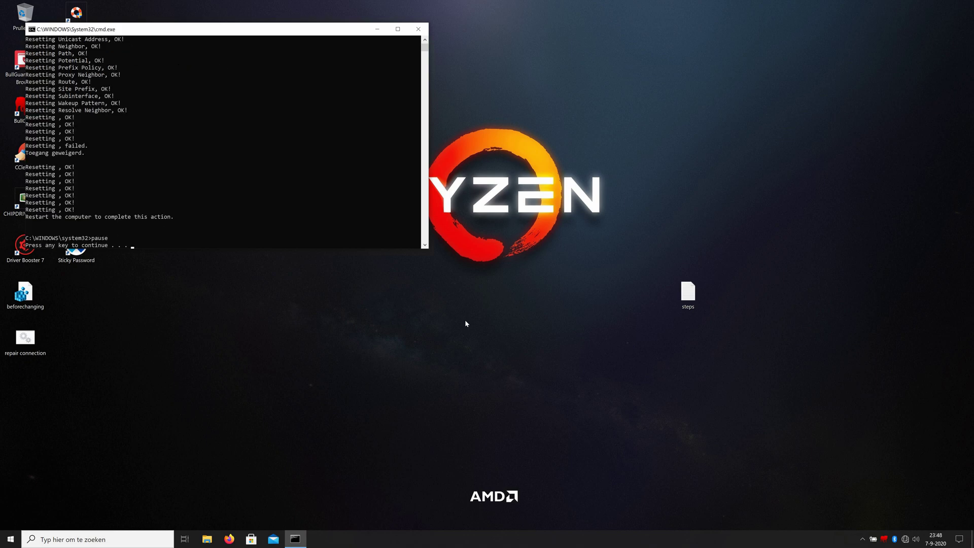
{"action": "scroll", "coordinate": [172, 152], "scroll_direction": "up", "scroll_amount": 6}
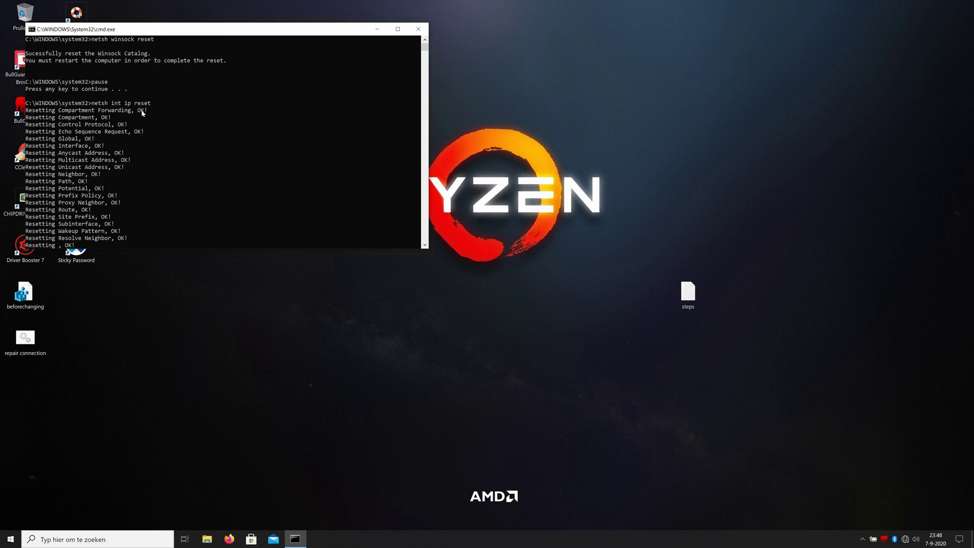
{"action": "scroll", "coordinate": [147, 142], "scroll_direction": "down", "scroll_amount": 6}
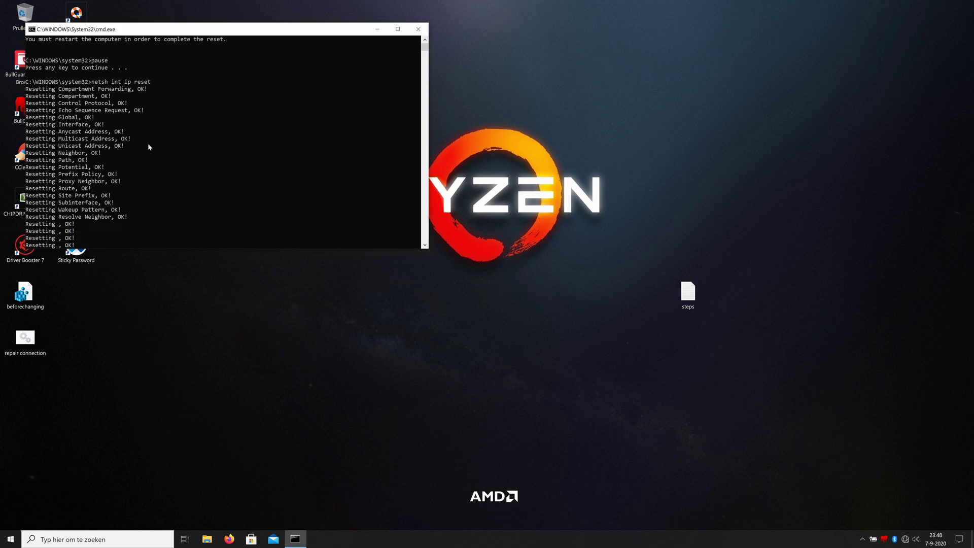
{"action": "scroll", "coordinate": [146, 188], "scroll_direction": "down", "scroll_amount": 1}
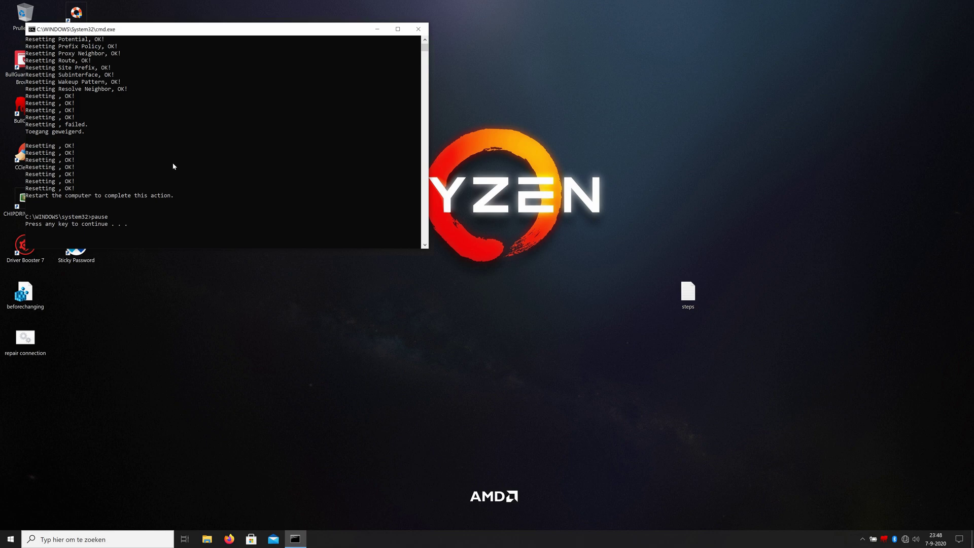
{"action": "key", "text": "Return"}
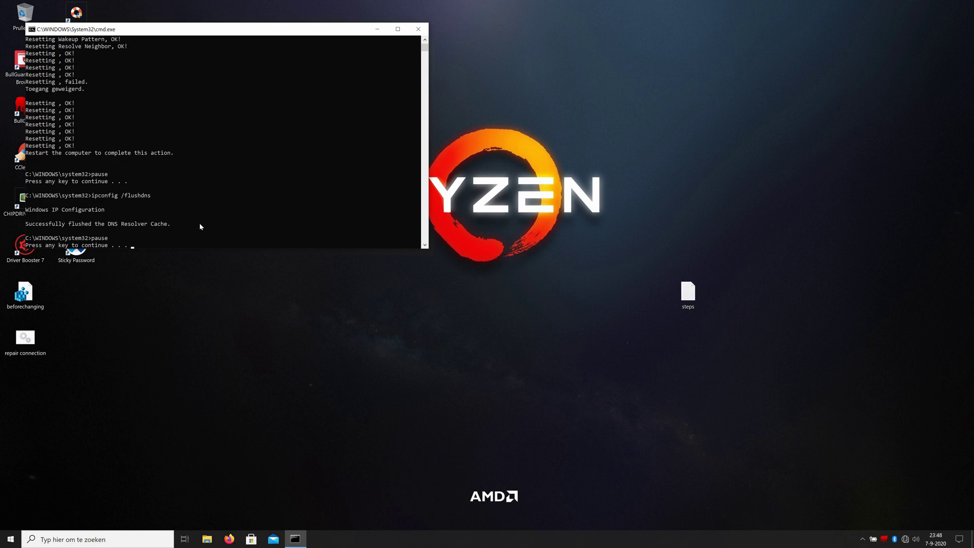
{"action": "key", "text": "Return"}
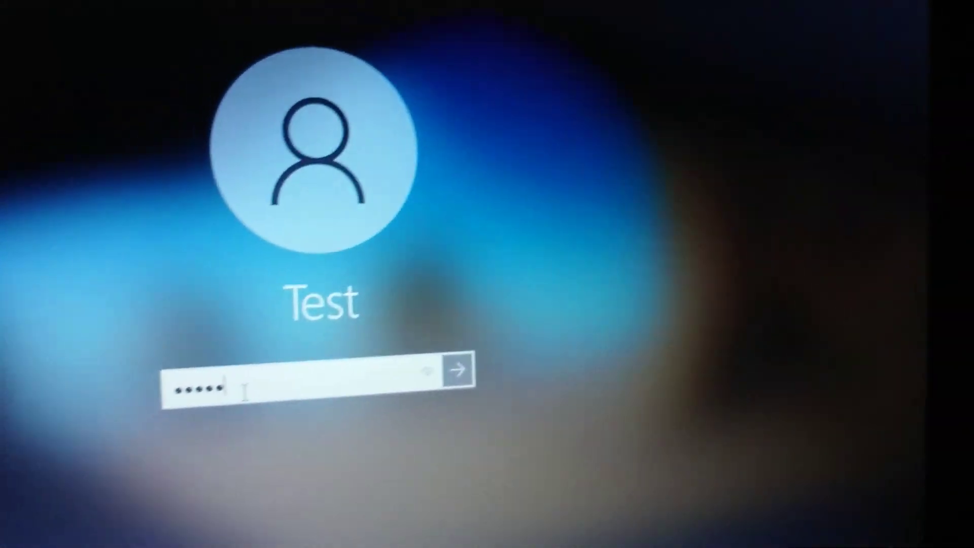
Step: Enter the account password at the login screen to sign back in to Windows
{"action": "key", "text": "Return"}
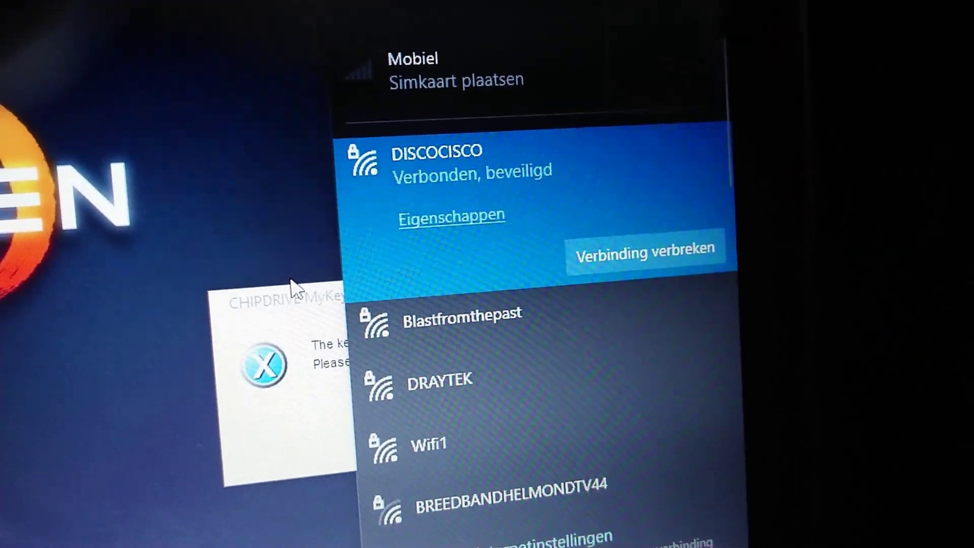
Step: Close the Wi-Fi list after checking DISCOCISCO, then launch Firefox from the taskbar
{"action": "left_click", "coordinate": [254, 298]}
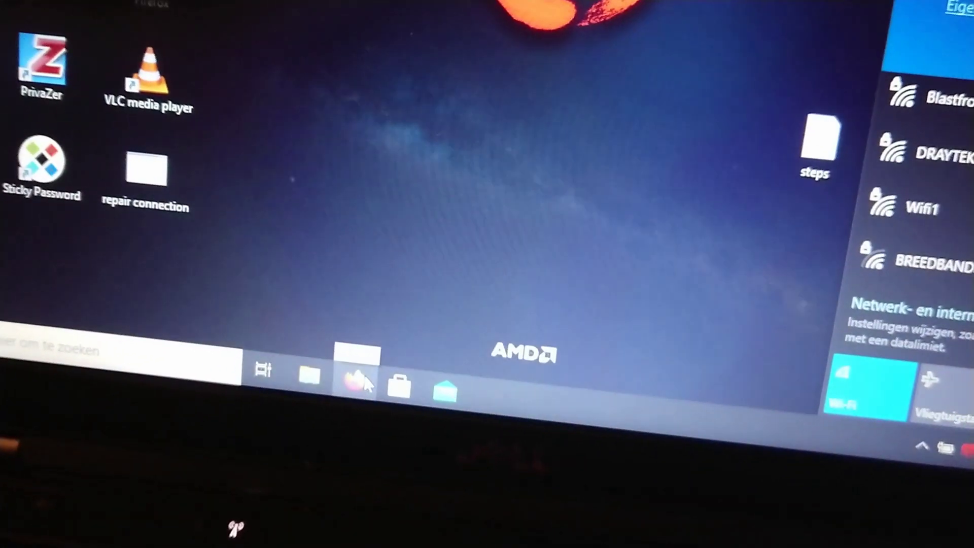
{"action": "left_click", "coordinate": [352, 384]}
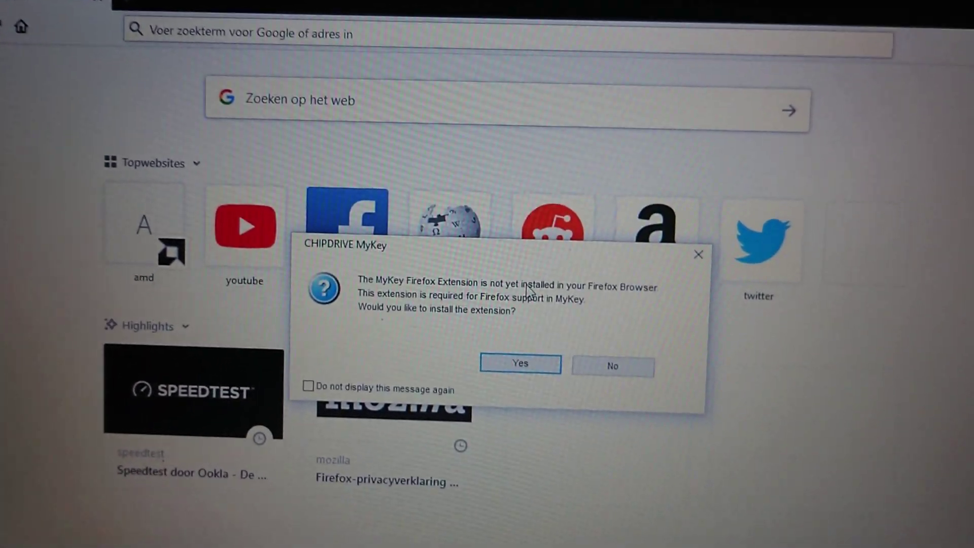
Step: Decline the CHIPDRIVE MyKey extension and run a Google search for 'rtett'
{"action": "left_click", "coordinate": [613, 358]}
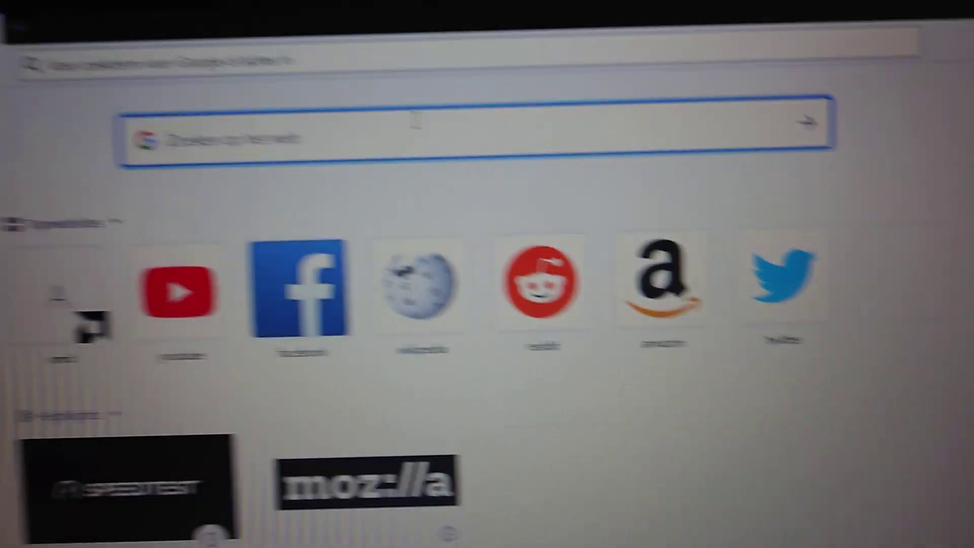
{"action": "type", "text": "rtett"}
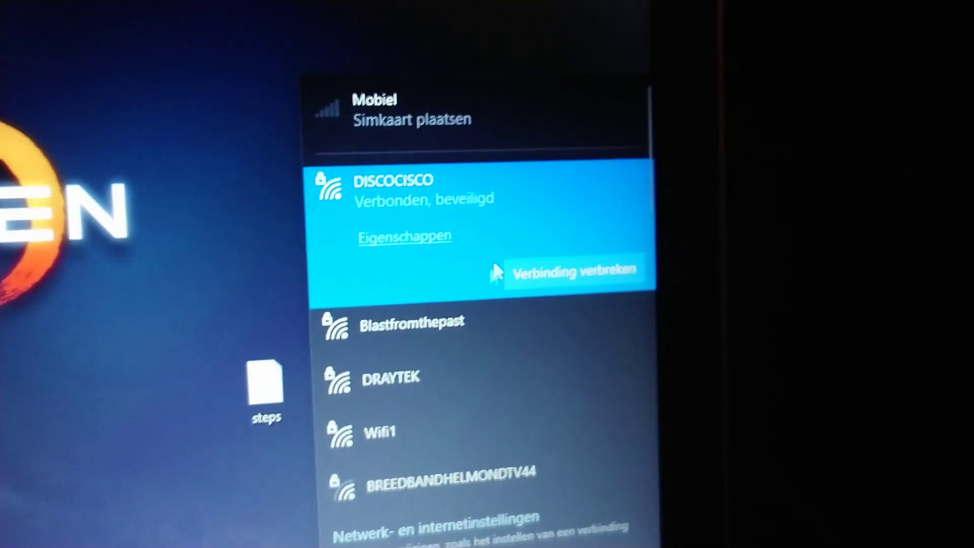
Step: Disconnect from DISCOCISCO with Verbinding verbreken, then reconnect with Verbinding maken
{"action": "left_click", "coordinate": [555, 264]}
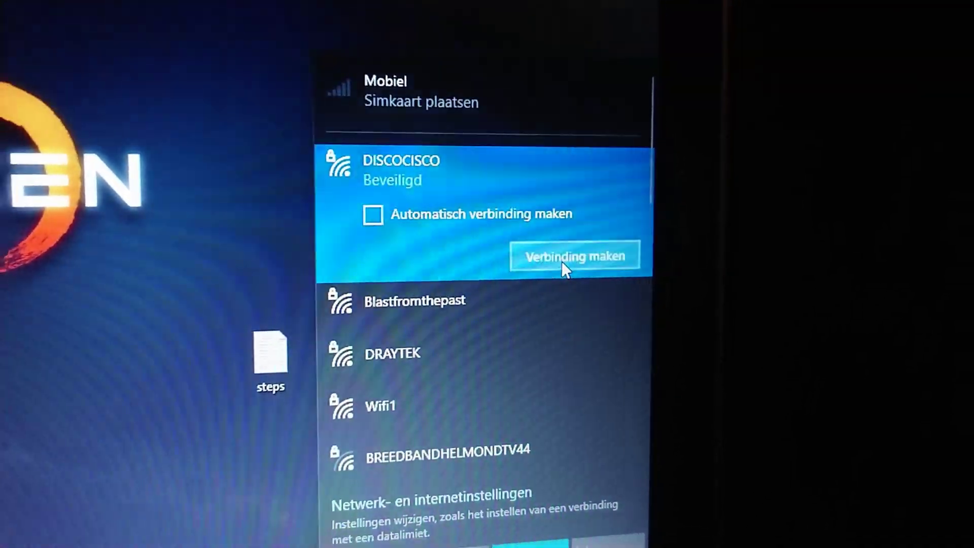
{"action": "left_click", "coordinate": [568, 265]}
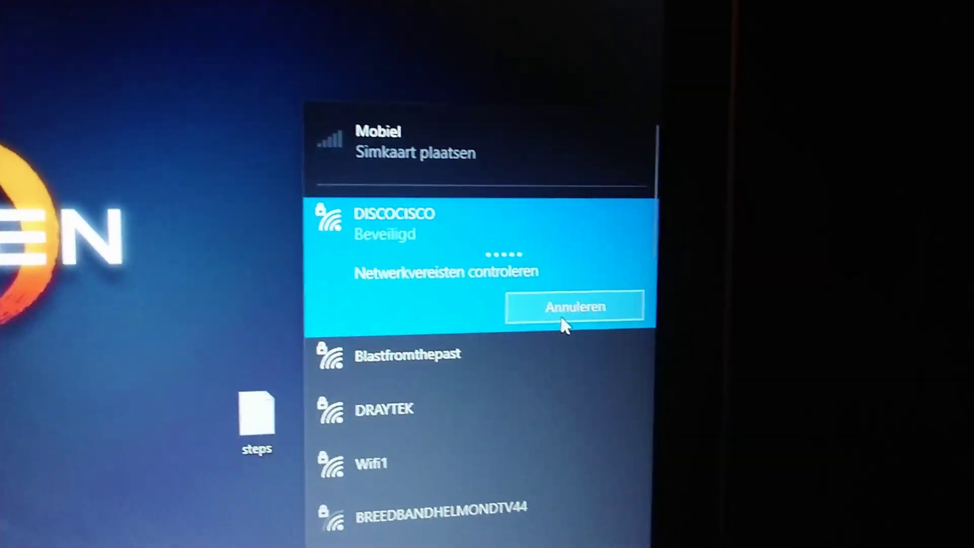